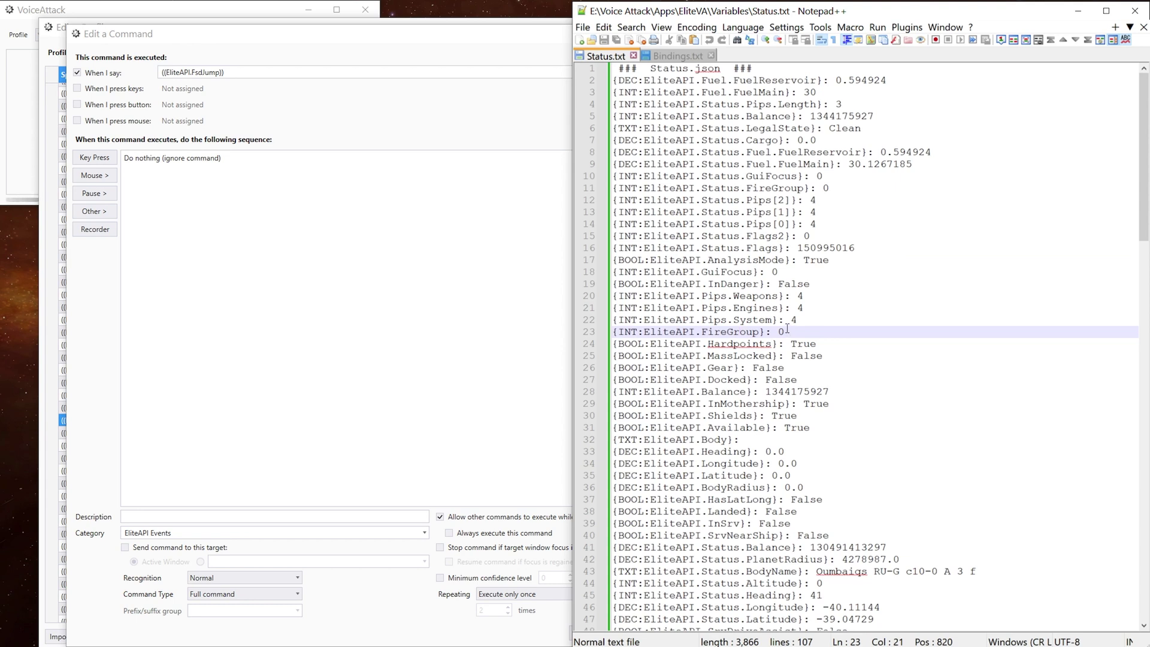
Check how the EliteAPI.FireGroup value in Status.txt responds to switching fire groups in the game.
click(532, 142)
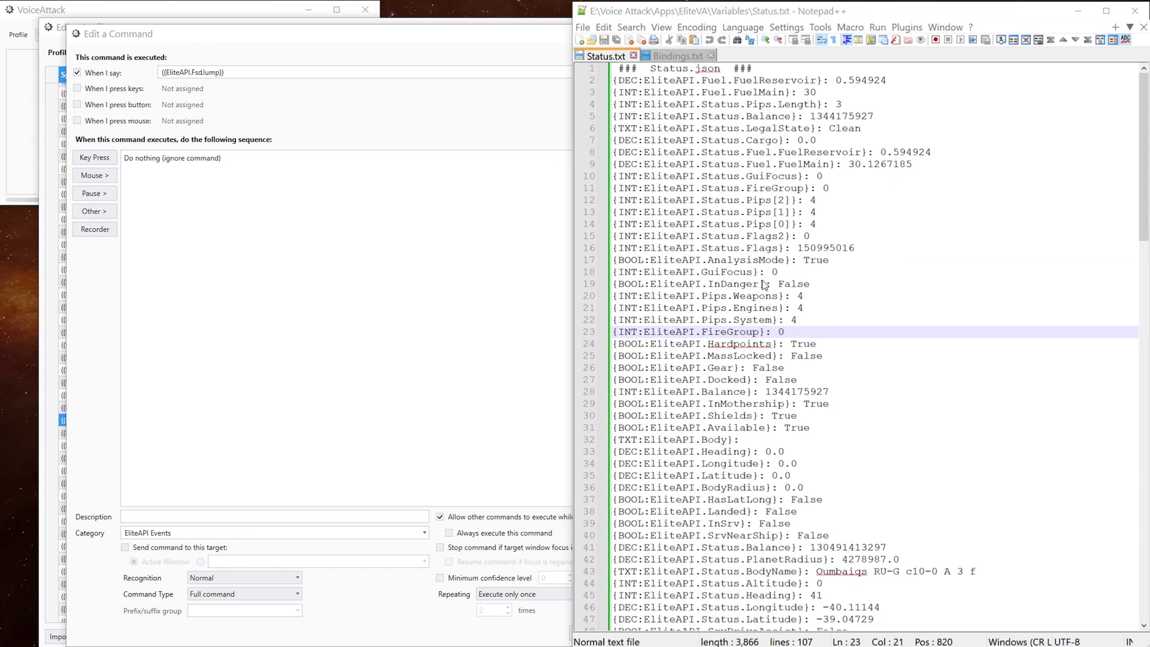
click(907, 386)
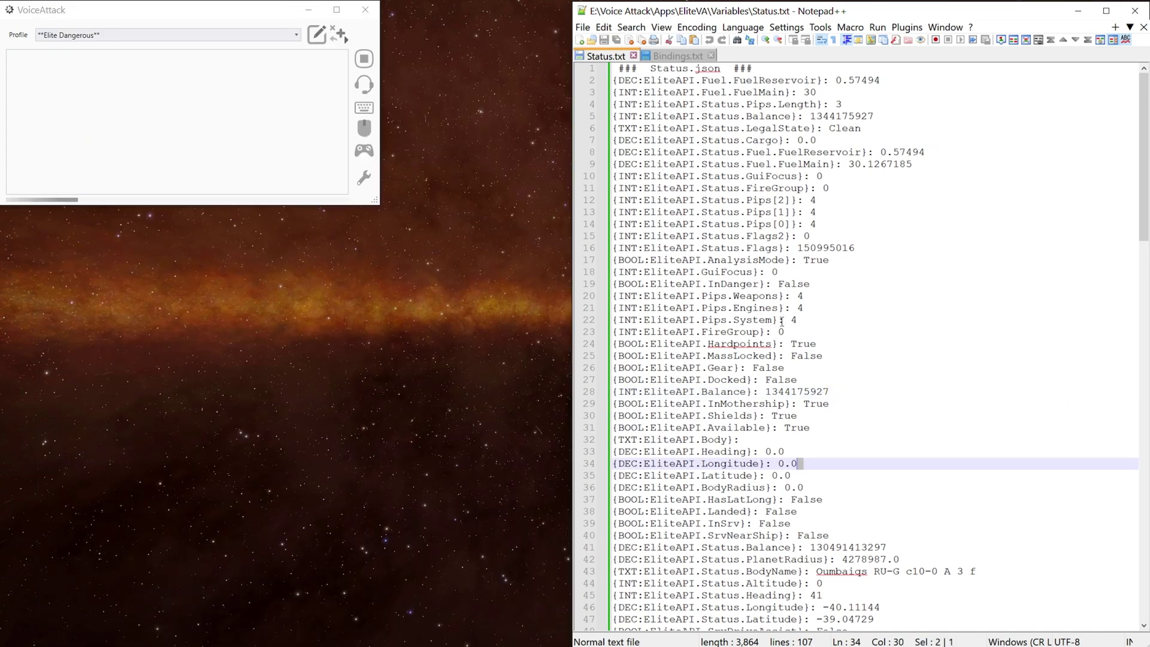
double_click(782, 332)
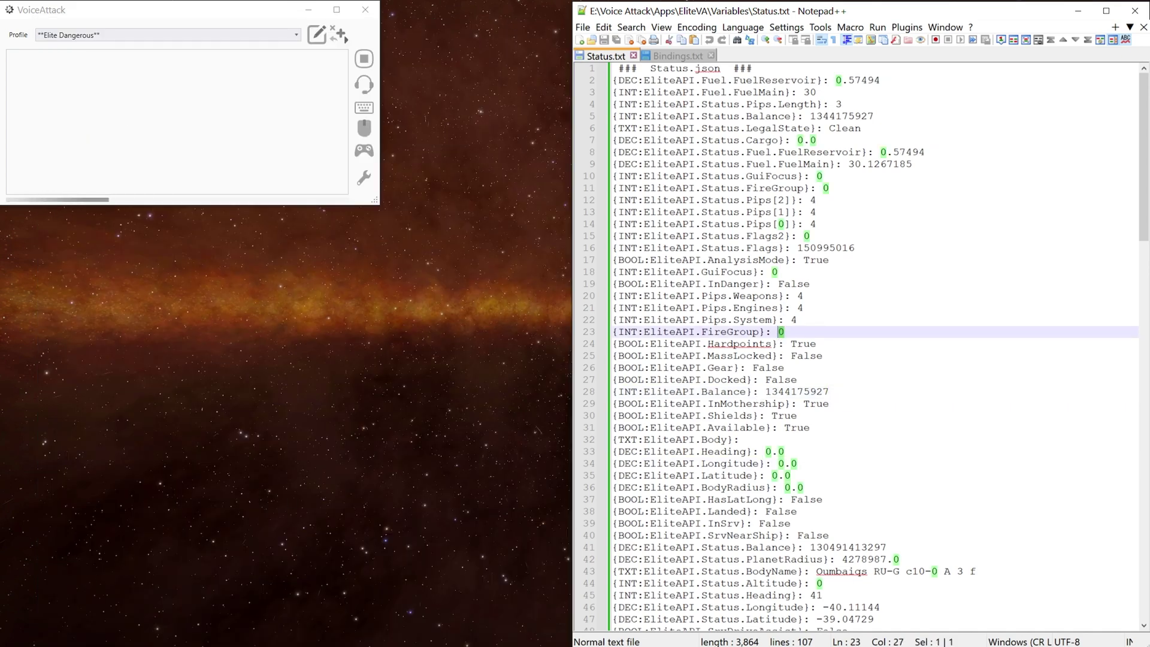
key(alt+Tab)
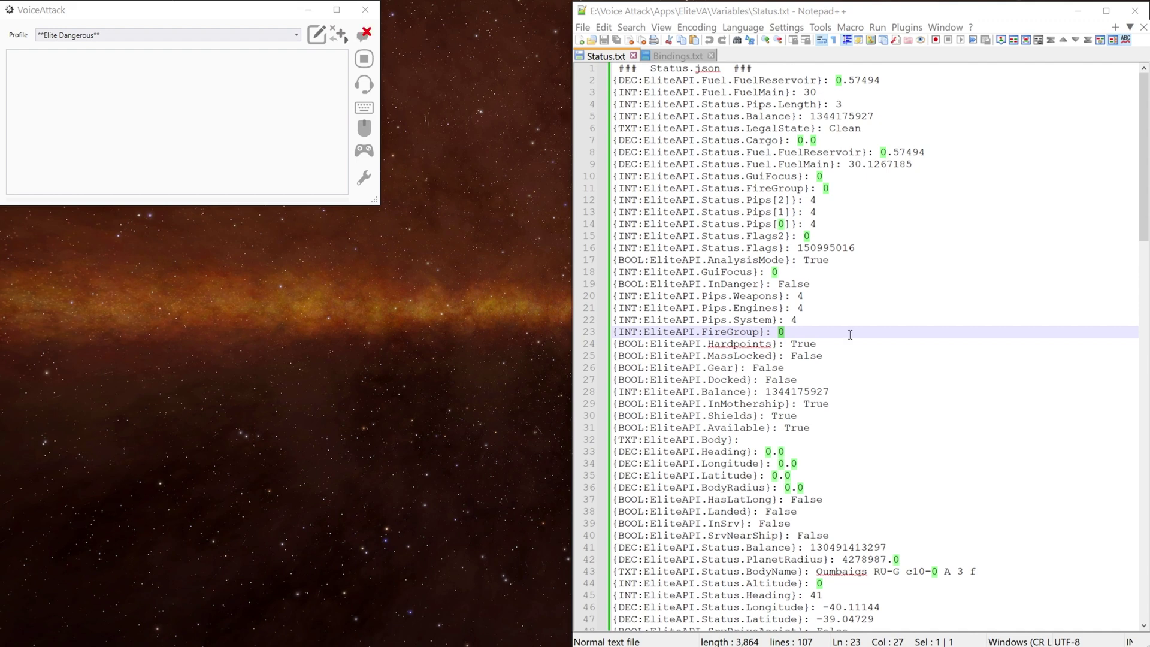
click(1000, 382)
click(873, 358)
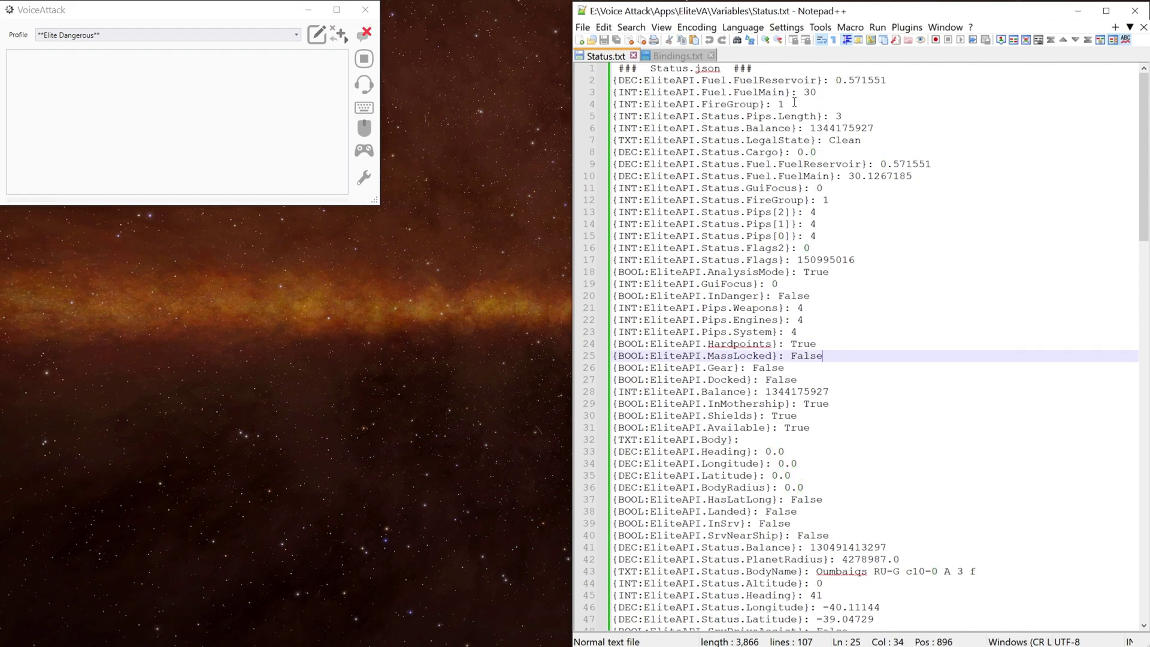
drag(784, 105, 778, 105)
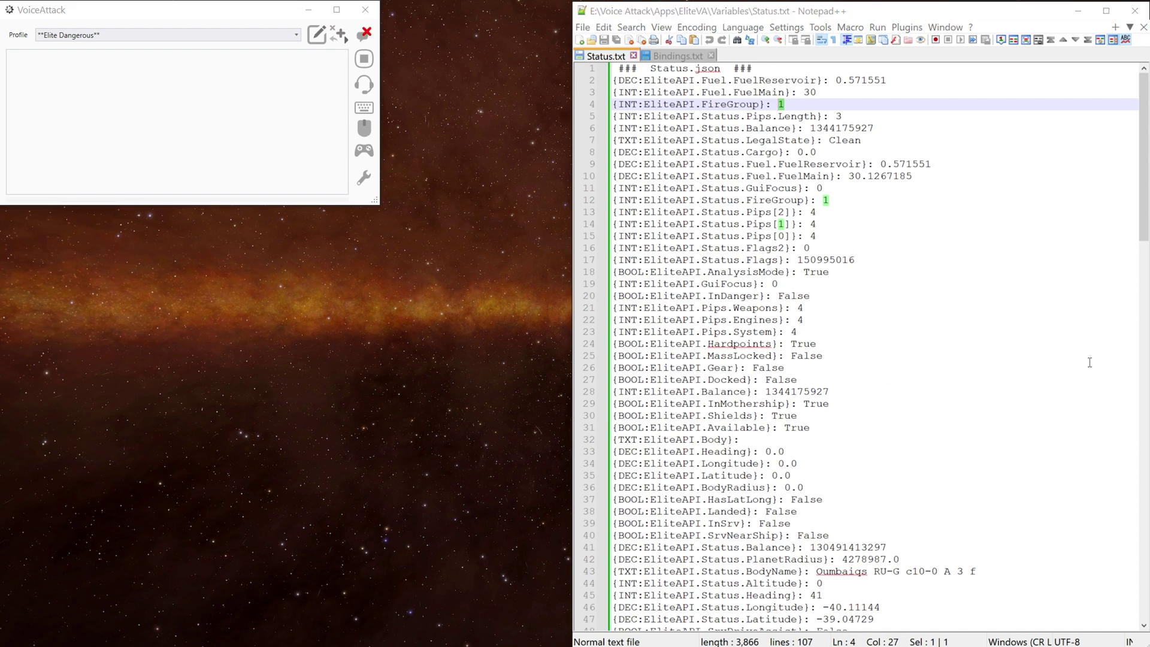
click(1041, 352)
click(139, 547)
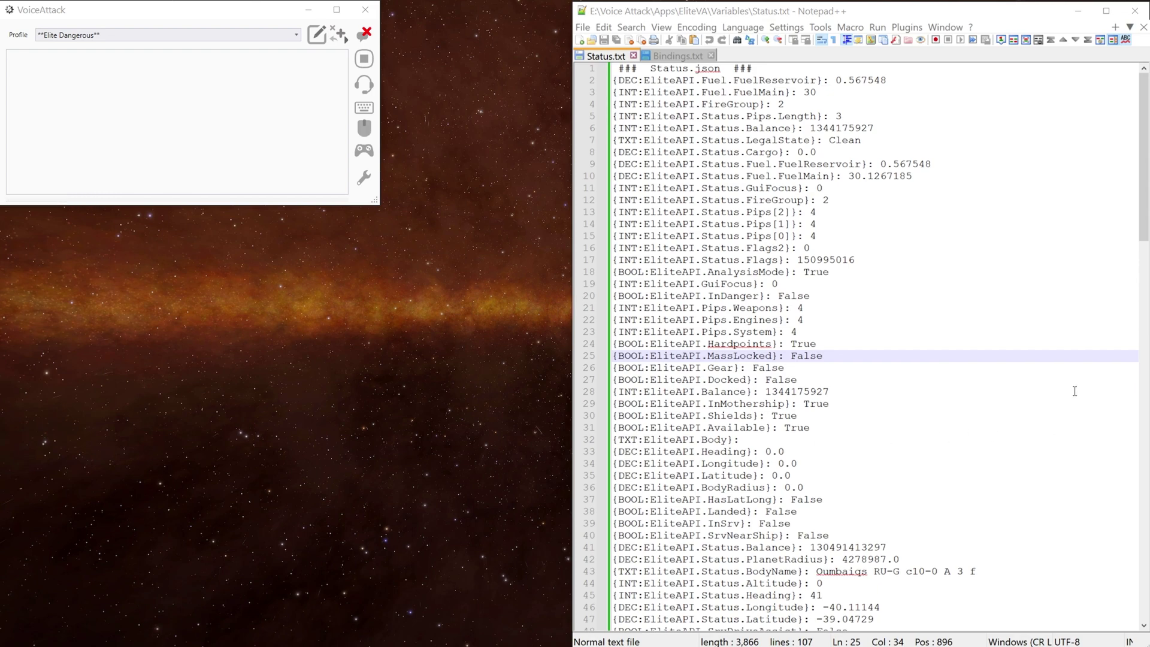
click(1047, 366)
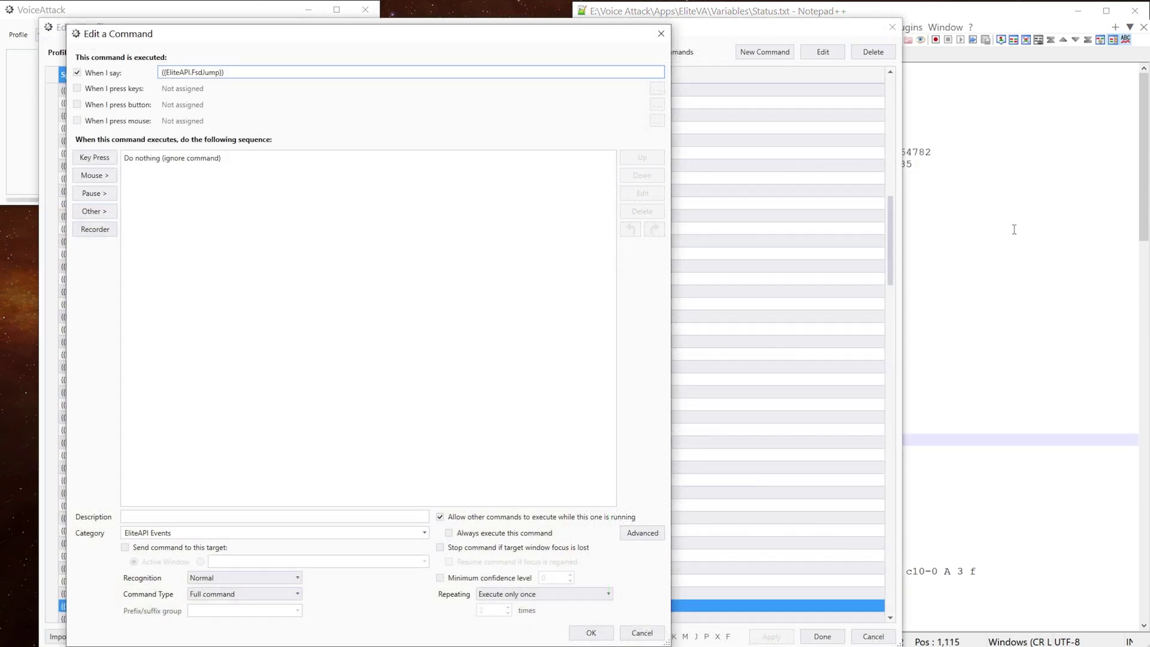
Copy the variable name EliteAPI.AnalysisMode from Status.txt in Notepad++.
click(1003, 228)
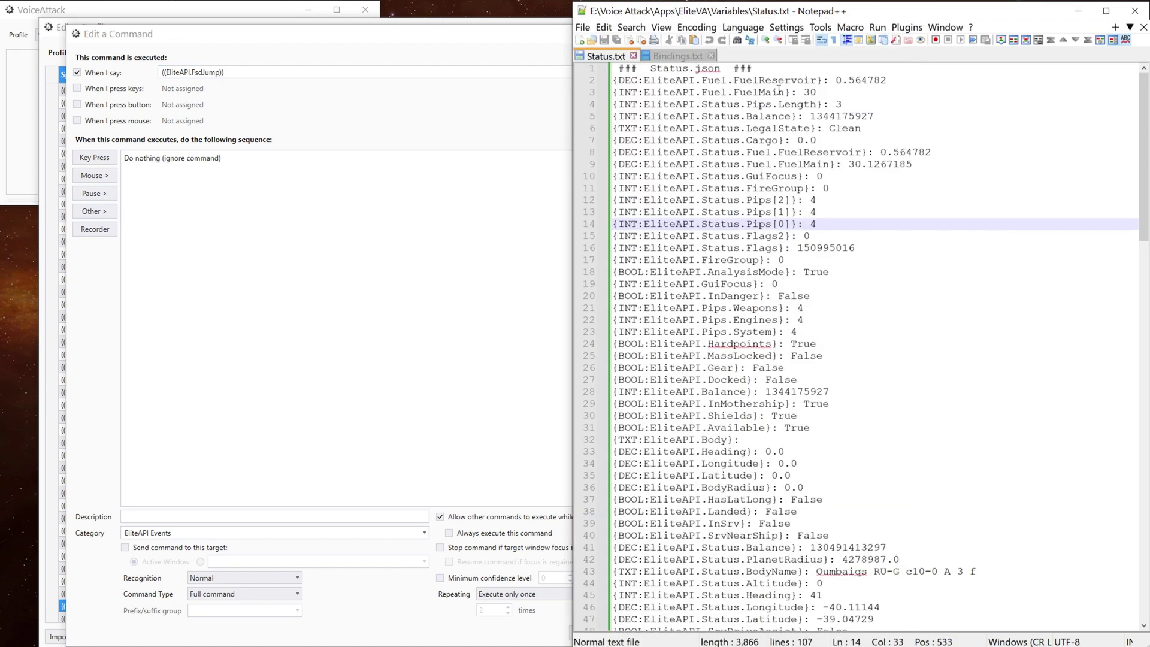
click(741, 274)
drag(650, 271, 786, 271)
key(ctrl+c)
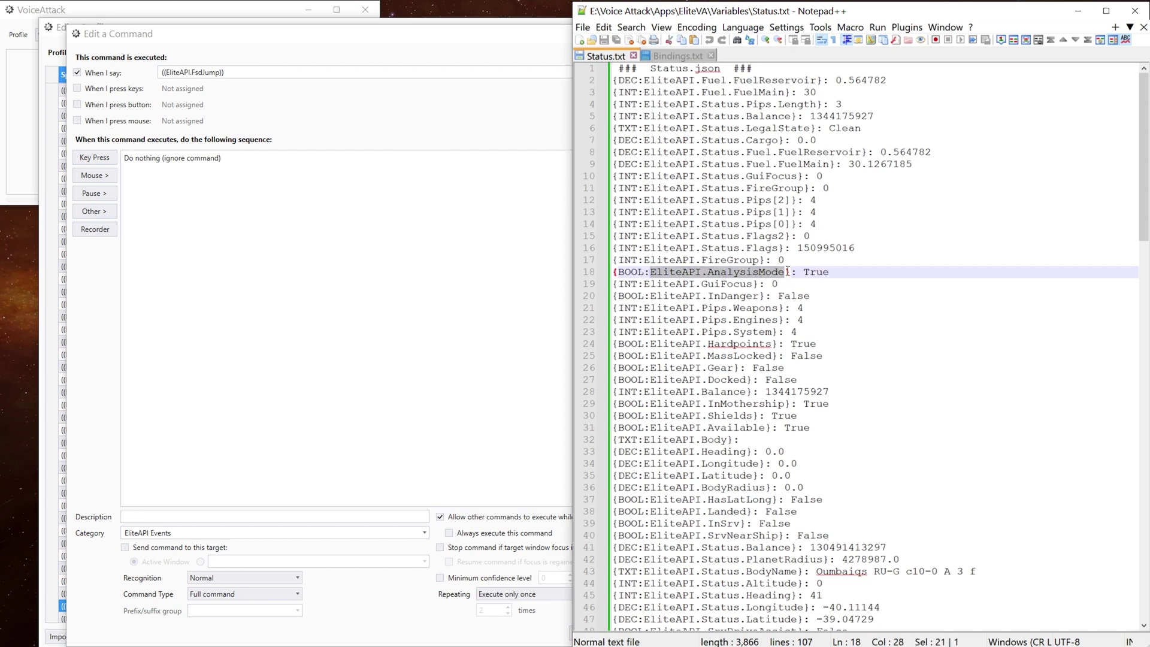
Switch to VoiceAttack, add a 2-second pause to the ((EliteAPI.FsdJump)) command, and disable that action.
click(271, 256)
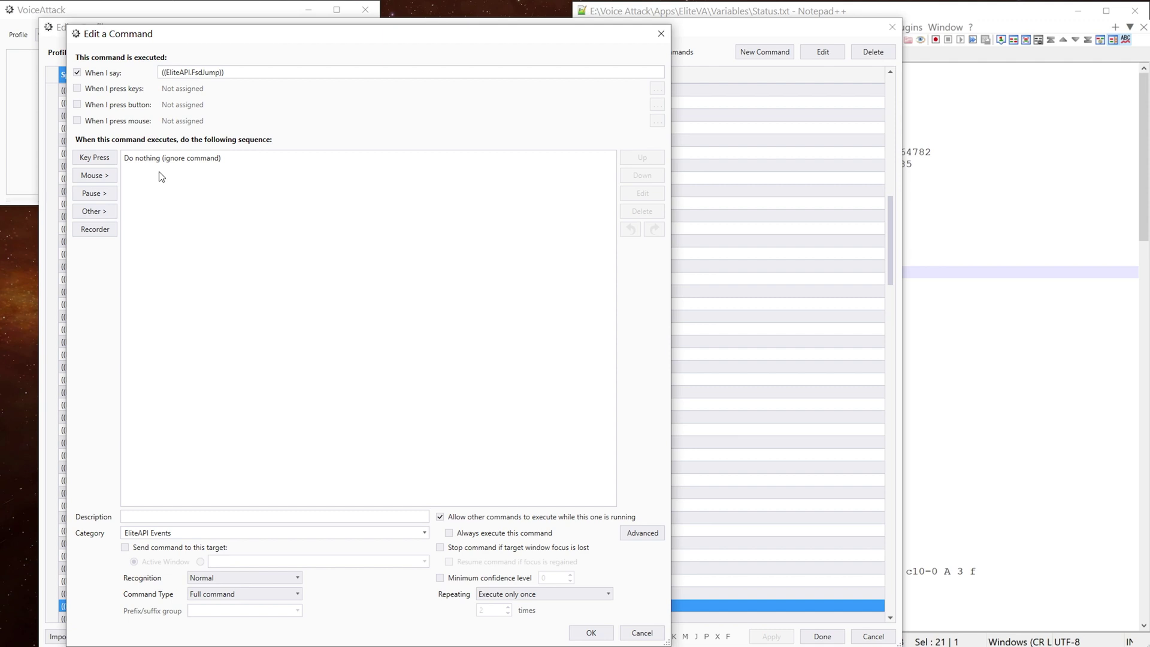
click(96, 196)
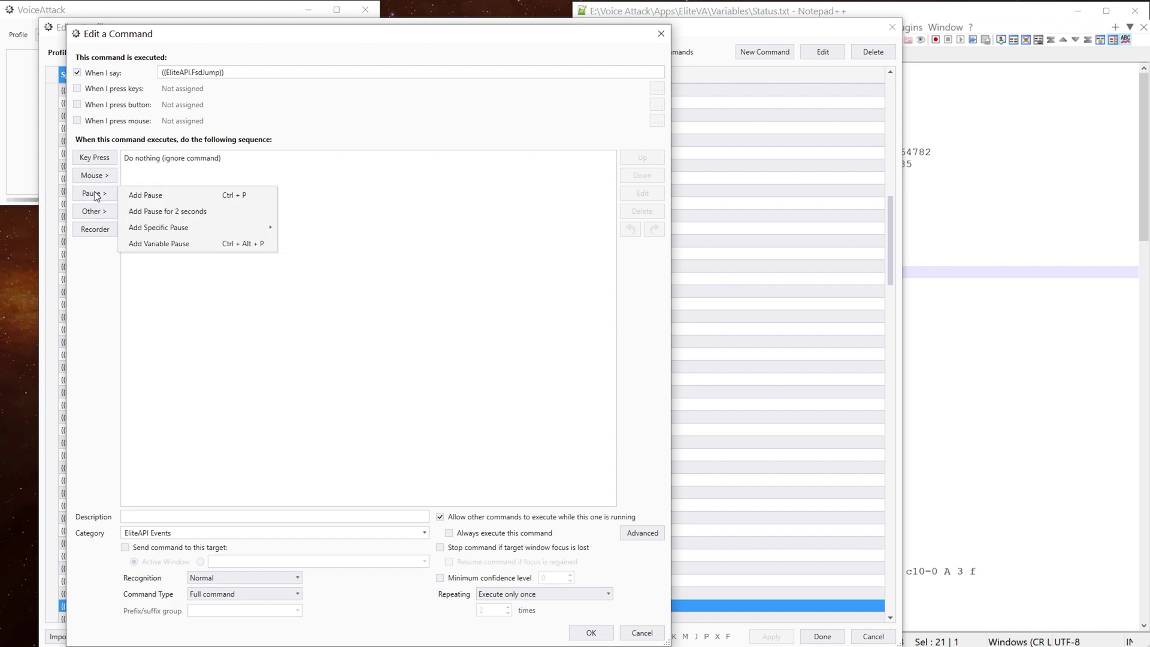
click(198, 211)
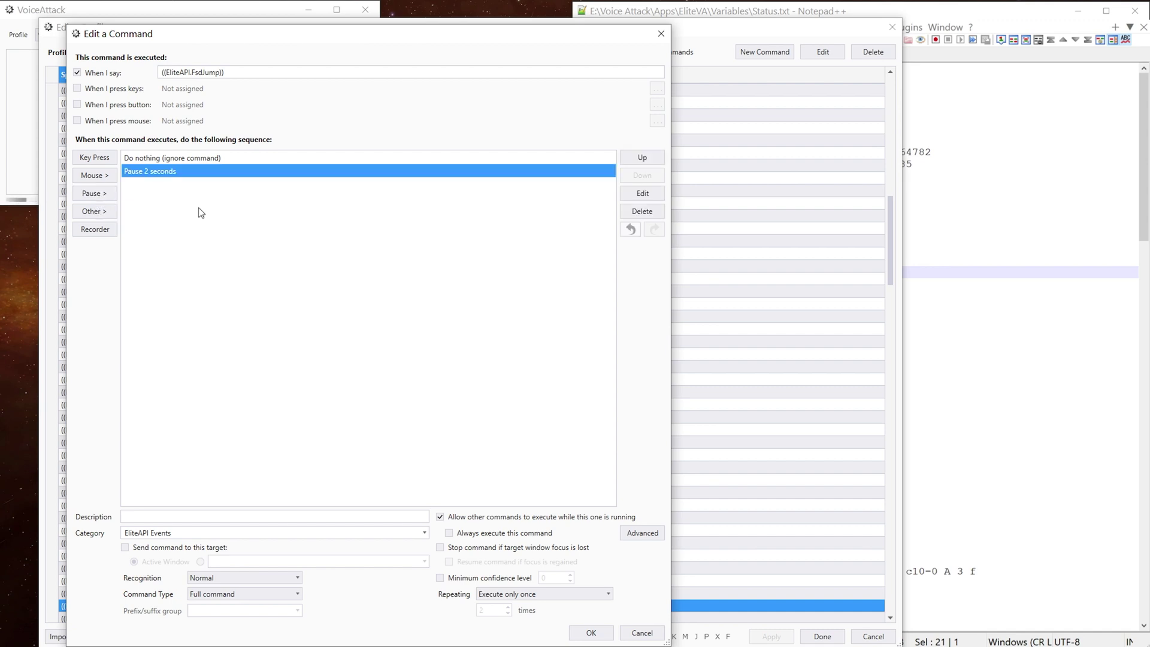
right_click(183, 172)
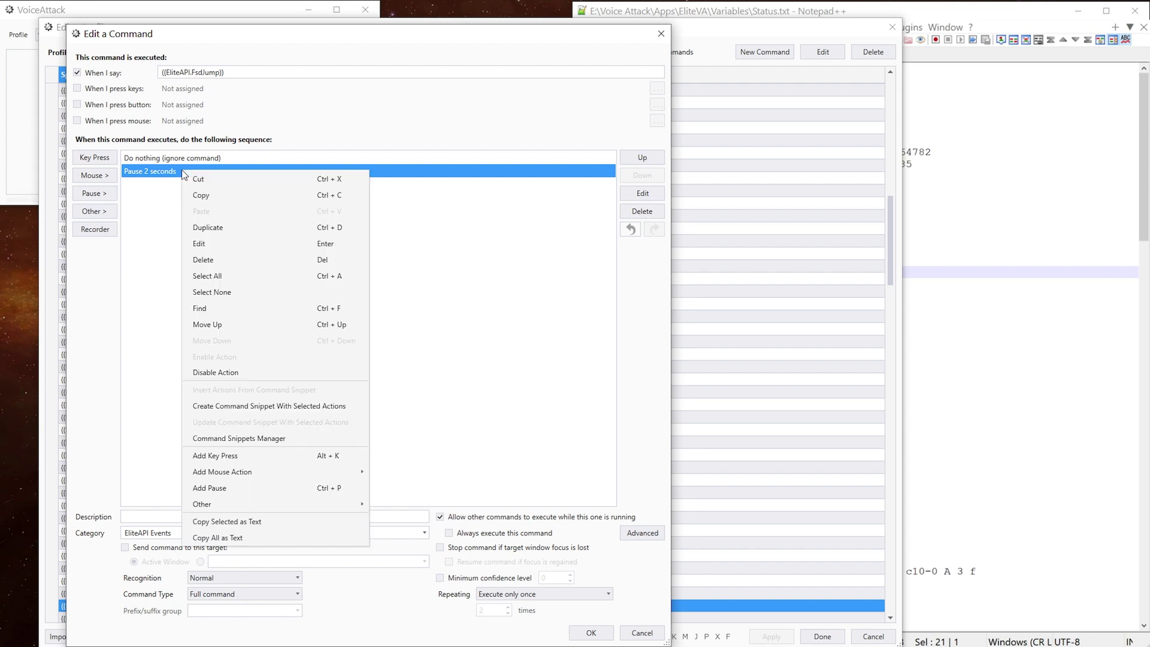
click(214, 375)
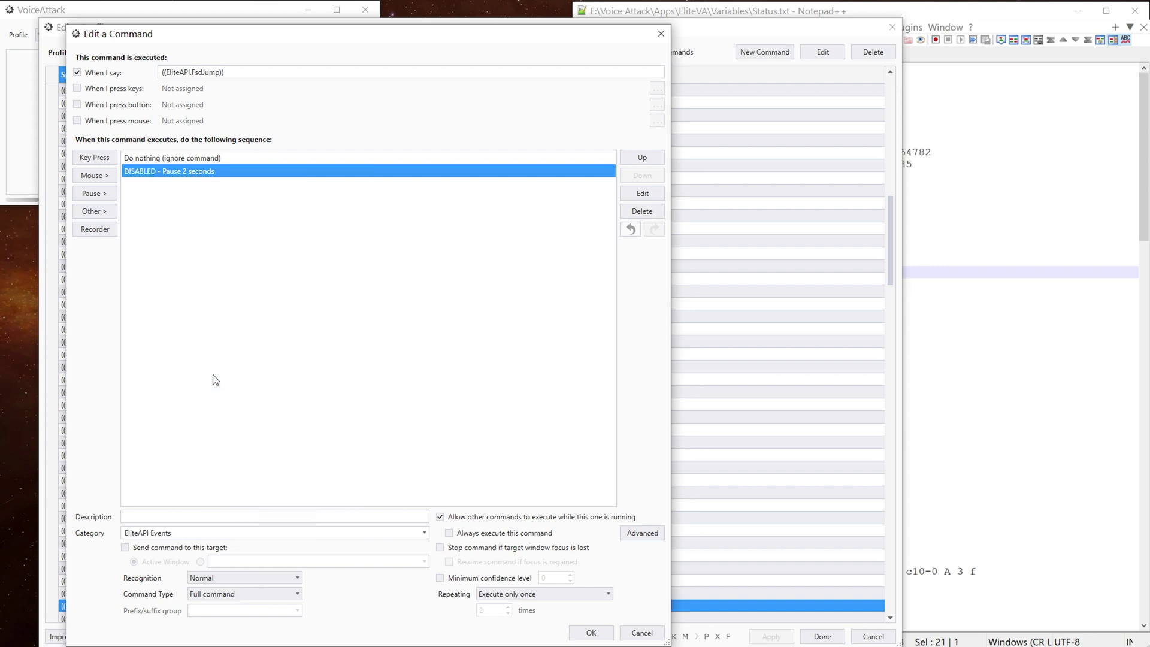
Add a single-condition If block to the command that checks whether the boolean EliteAPI.AnalysisMode equals False.
click(109, 211)
mouse_move(137, 281)
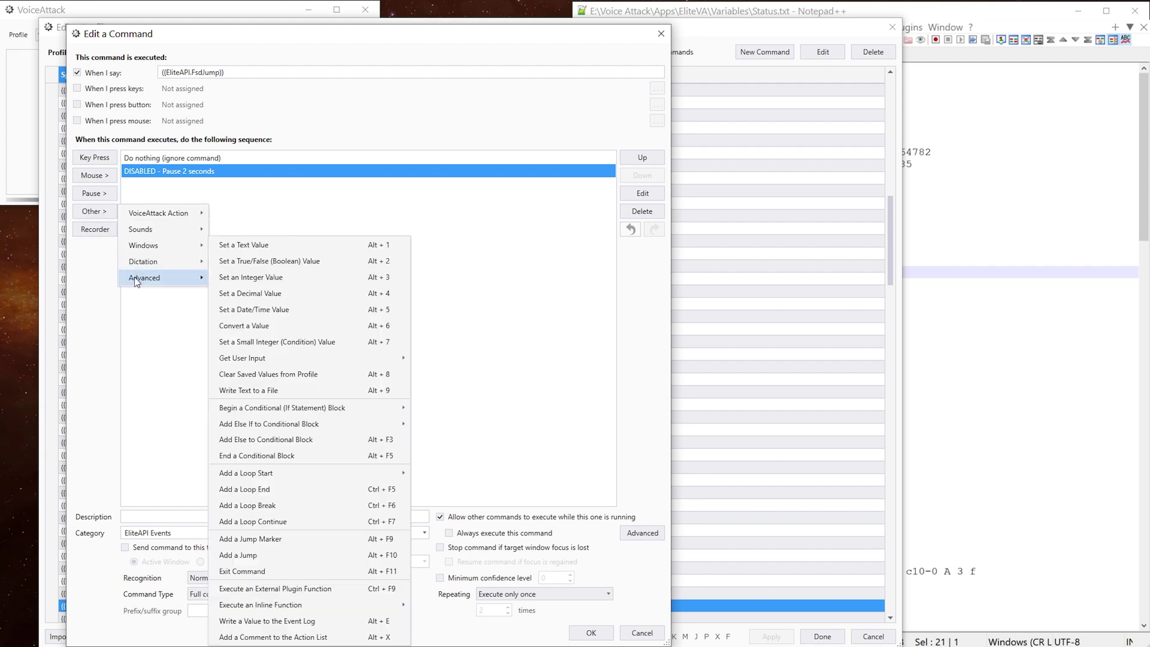
mouse_move(401, 411)
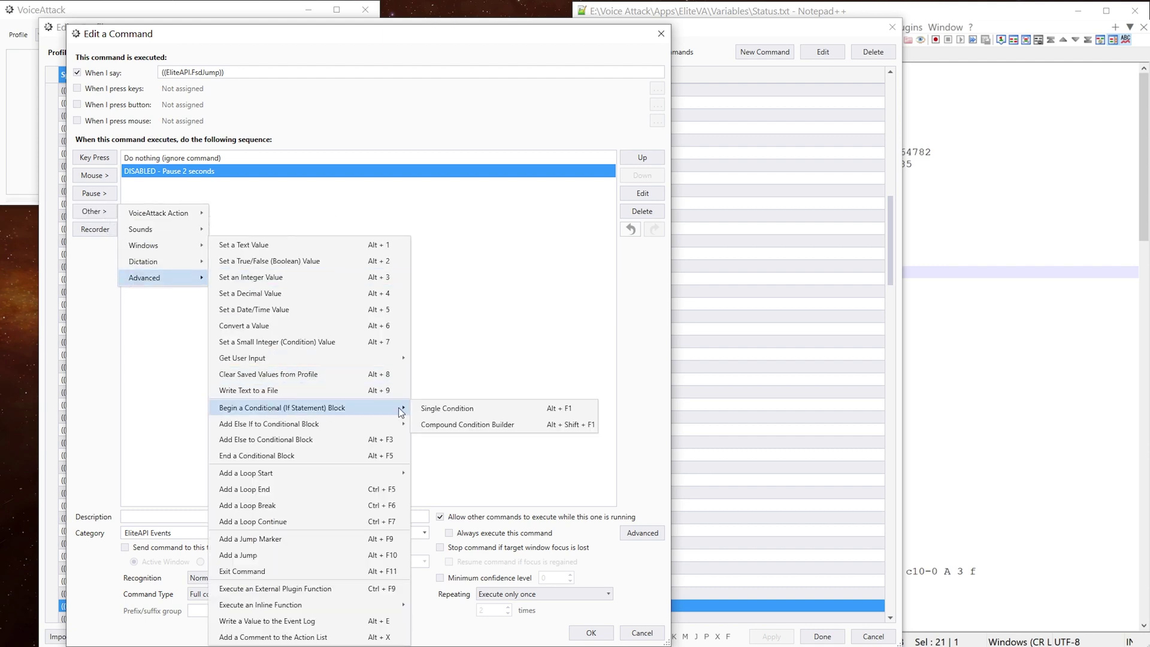
click(458, 408)
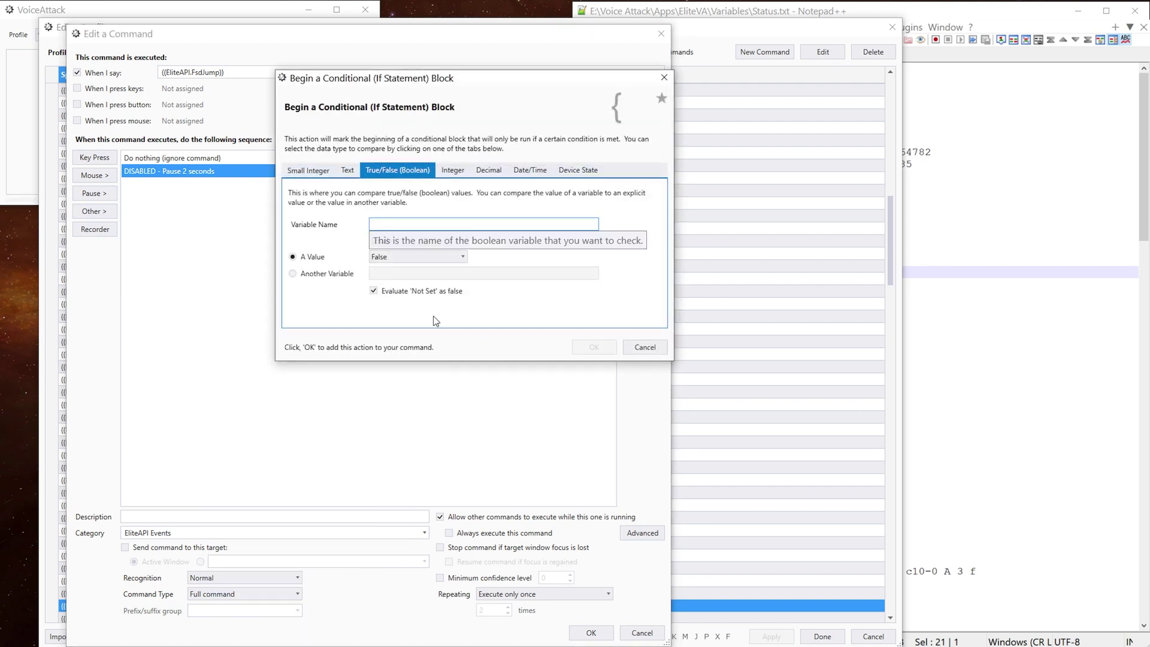
key(ctrl+v)
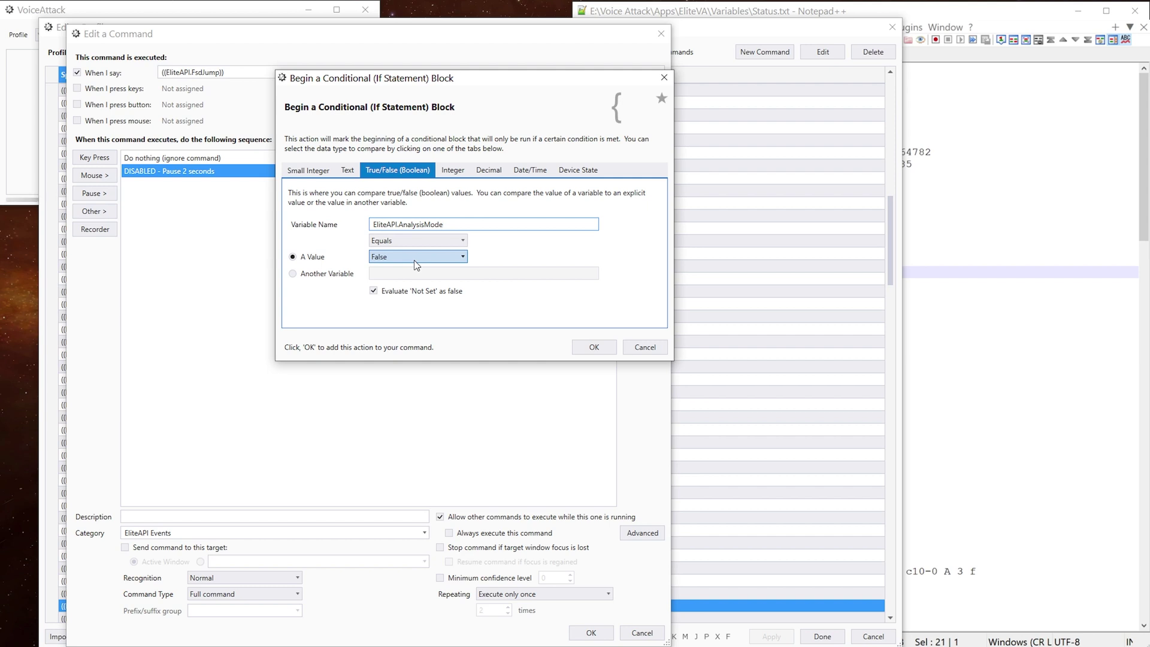
click(594, 347)
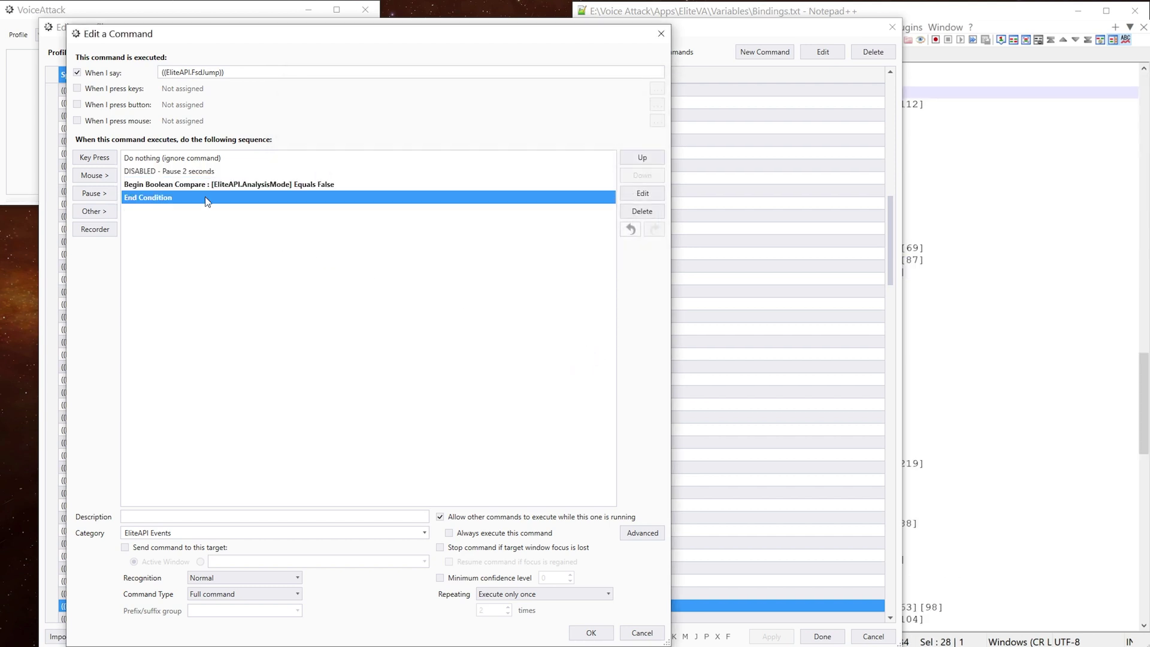
Inside the condition, add a variable keypress for EliteAPI.PlayerHUDModeToggle, copied from Bindings.txt, held for 0.030 seconds.
click(94, 158)
click(391, 376)
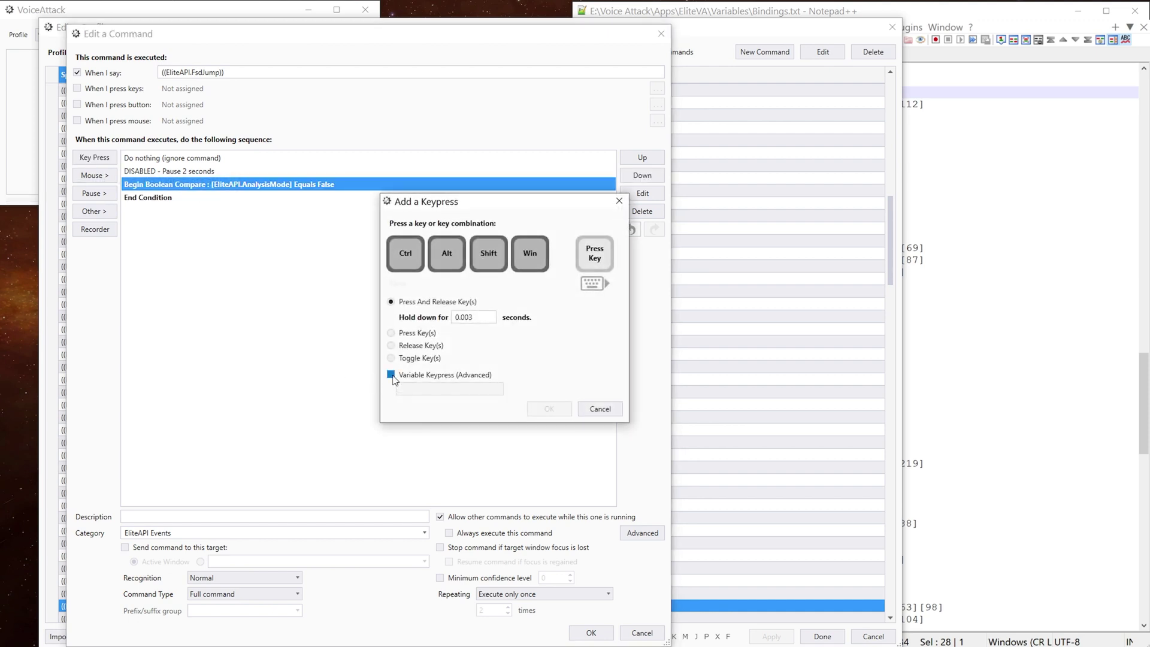
click(996, 185)
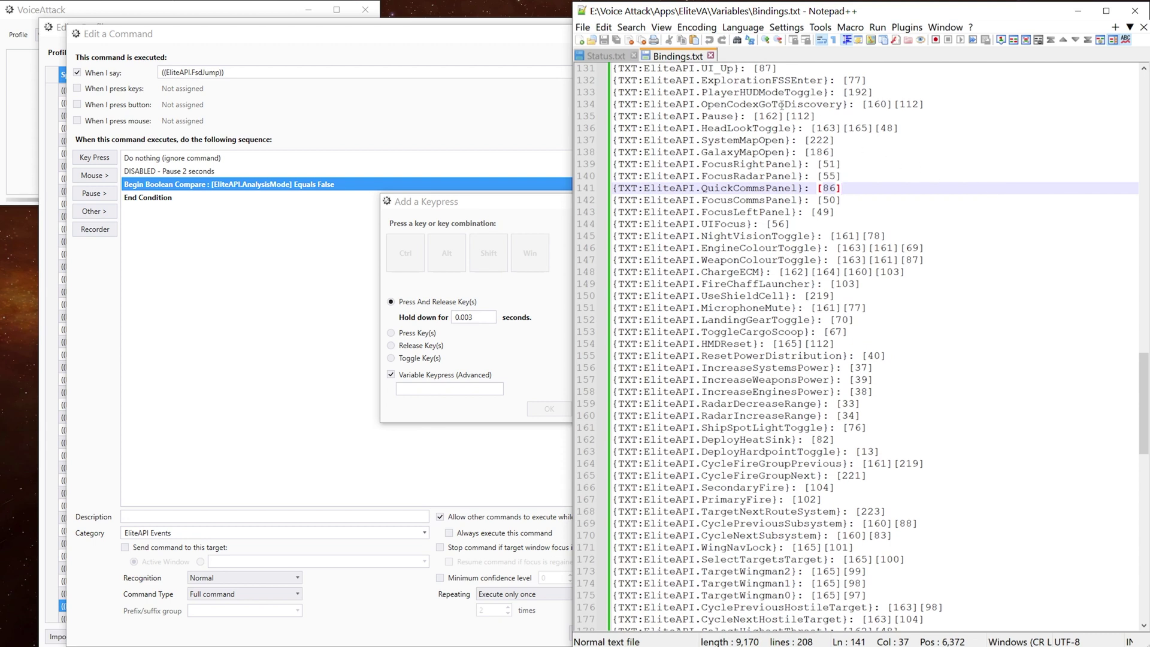
click(707, 92)
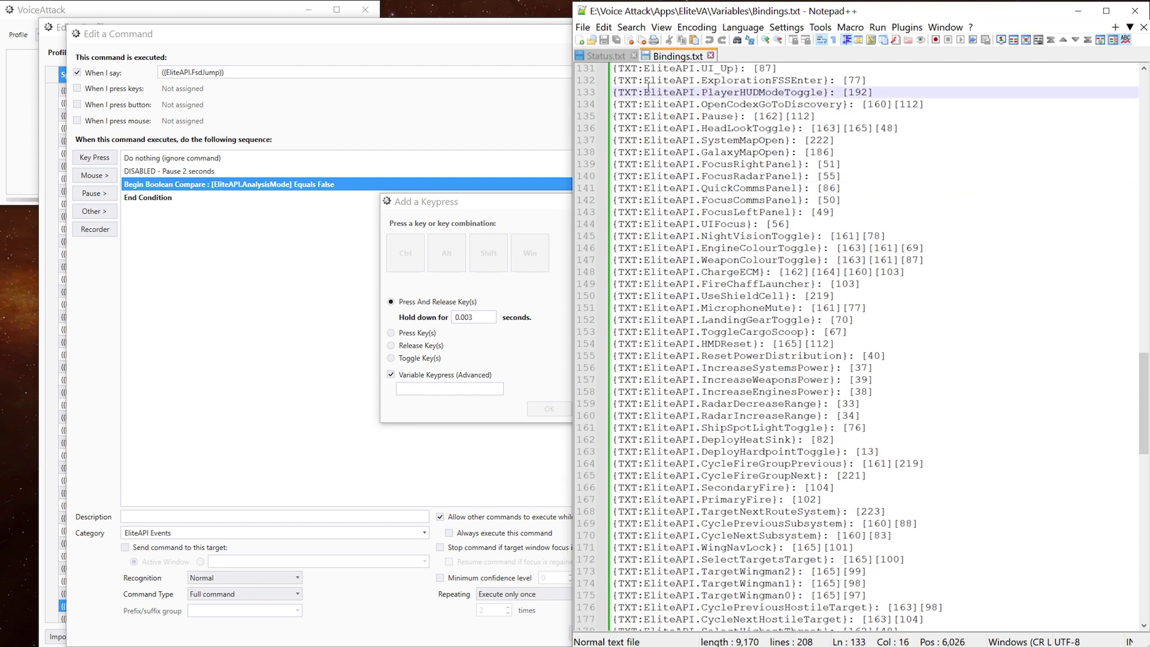
drag(645, 92, 823, 92)
key(ctrl+c)
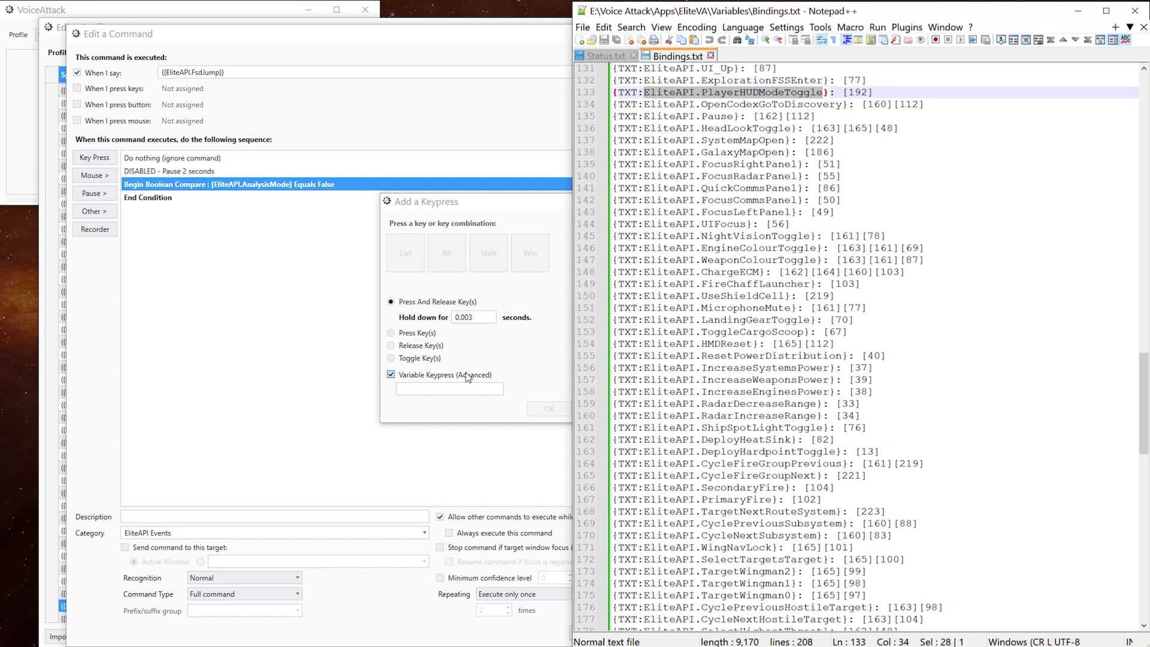
click(452, 389)
key(ctrl+v)
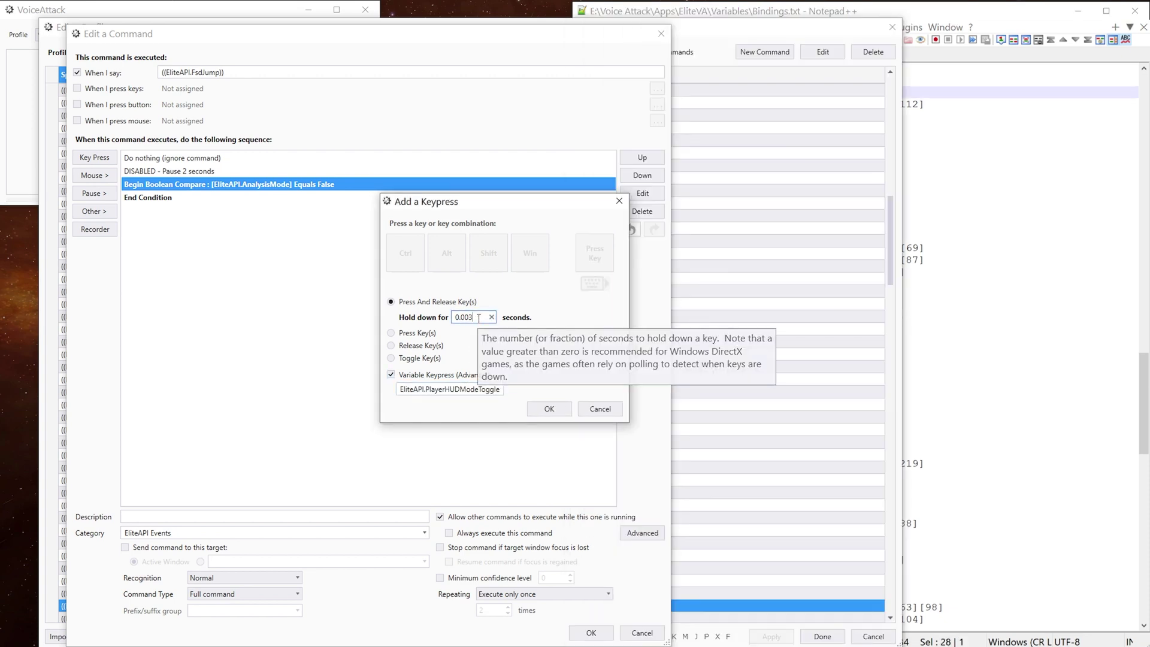
drag(477, 317, 464, 317)
text(30)
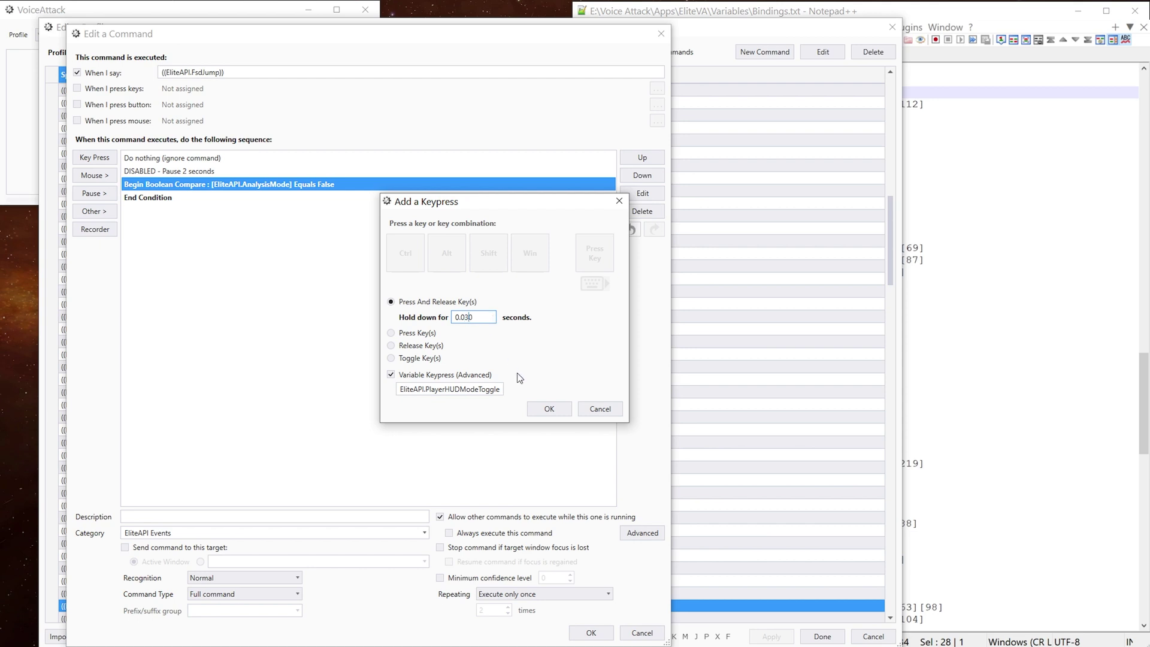
click(555, 409)
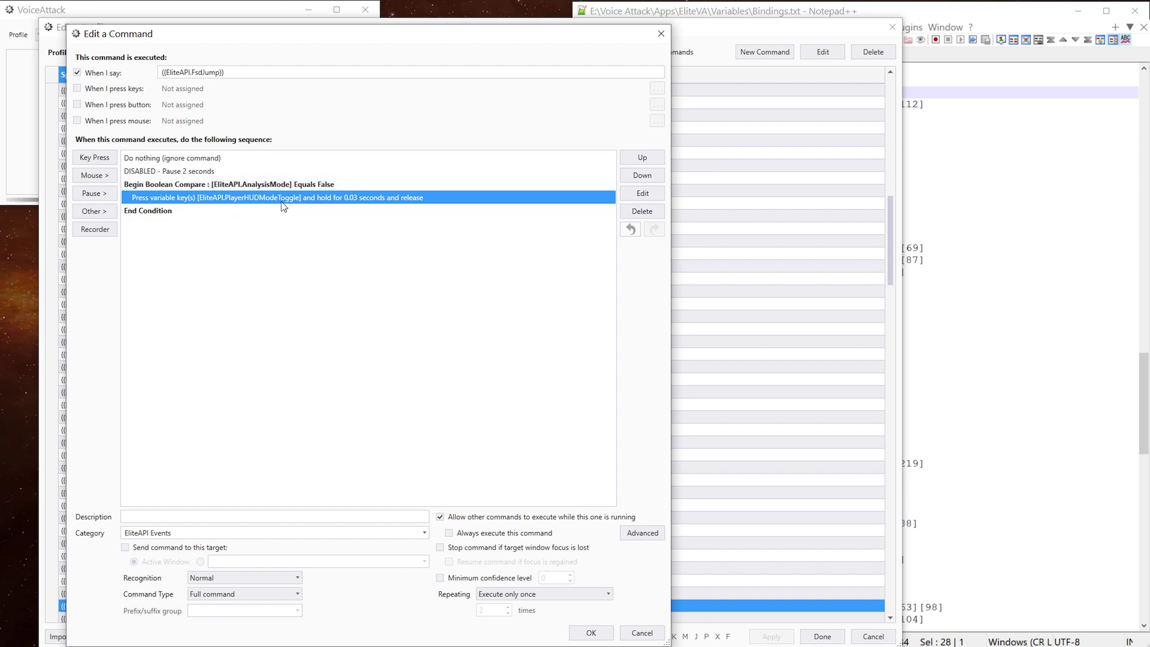
Add "Test command" as a second spoken phrase after ((EliteAPI.FsdJump)), separated by a semicolon, and save the command and profile.
click(278, 71)
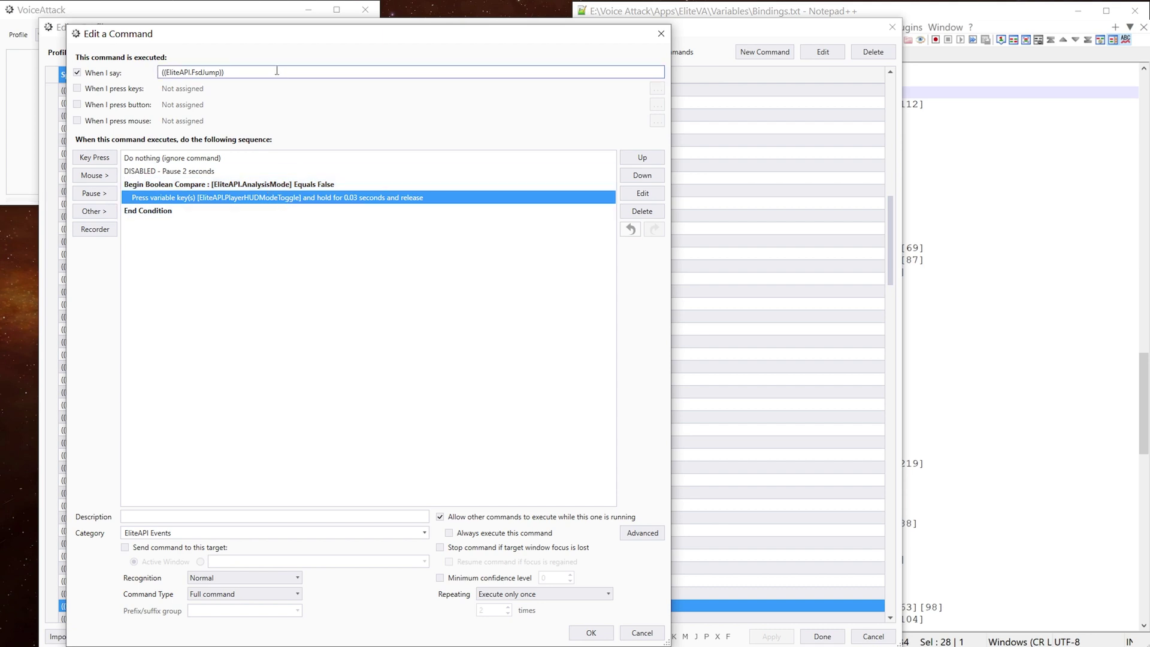
text(;)
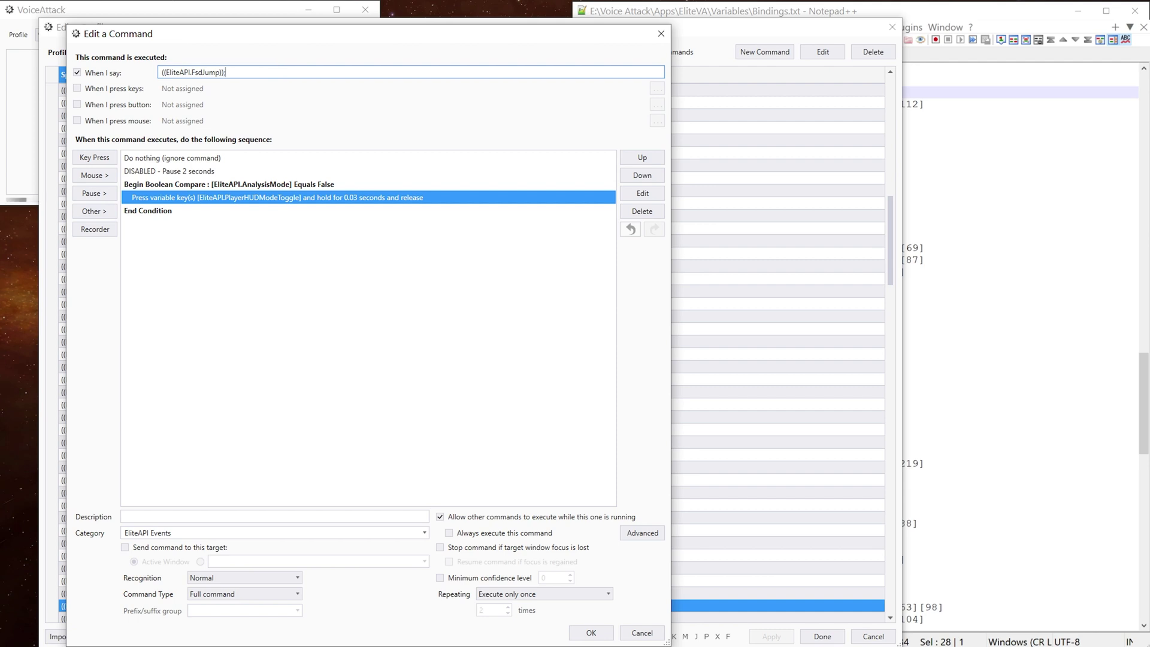
text(Test command)
click(591, 633)
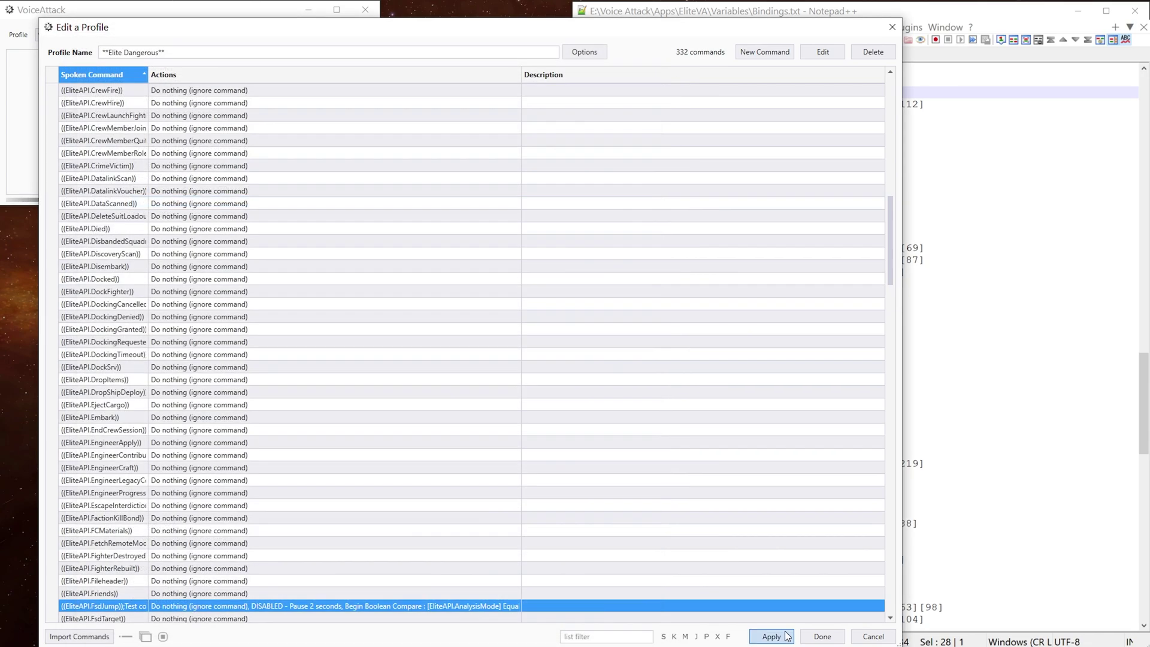
click(823, 636)
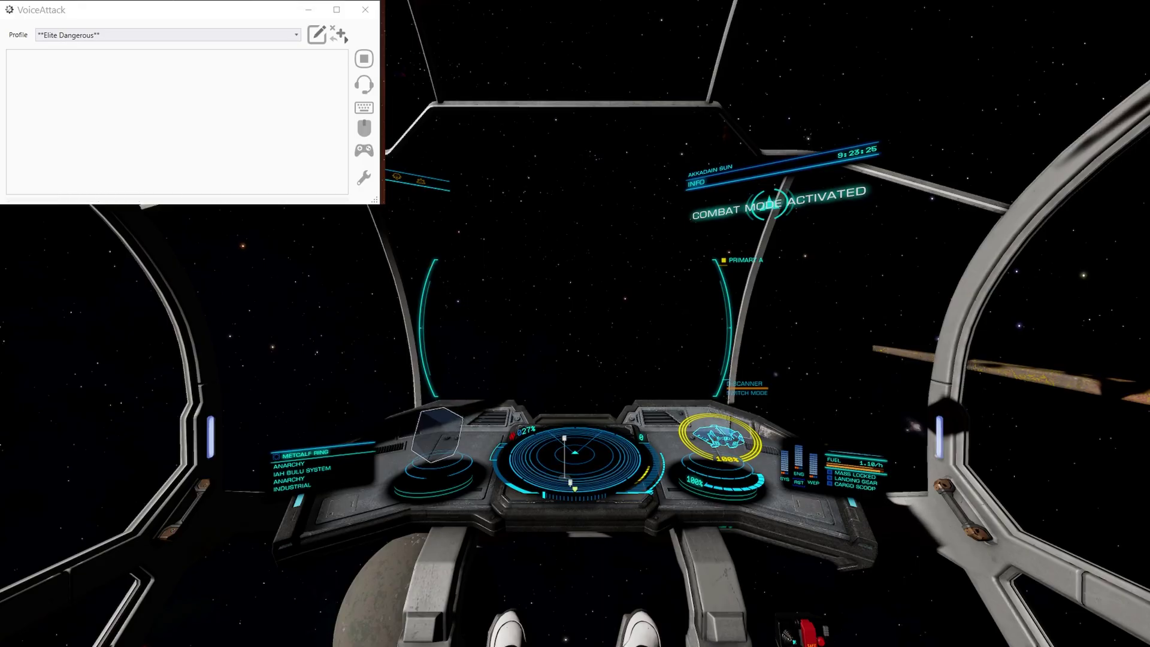
key(m)
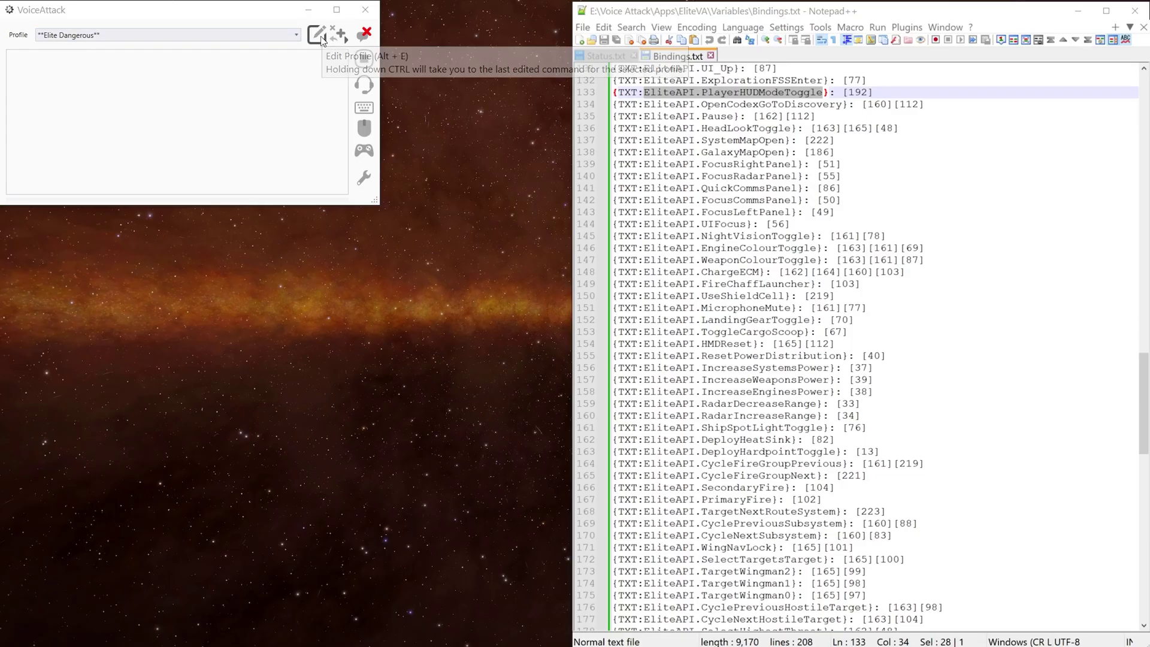
Reopen the ((EliteAPI.FsdJump)) command, select its End Condition line, and copy the variable name EliteAPI.FireGroup from Status.txt in Notepad++.
ctrl+click(322, 41)
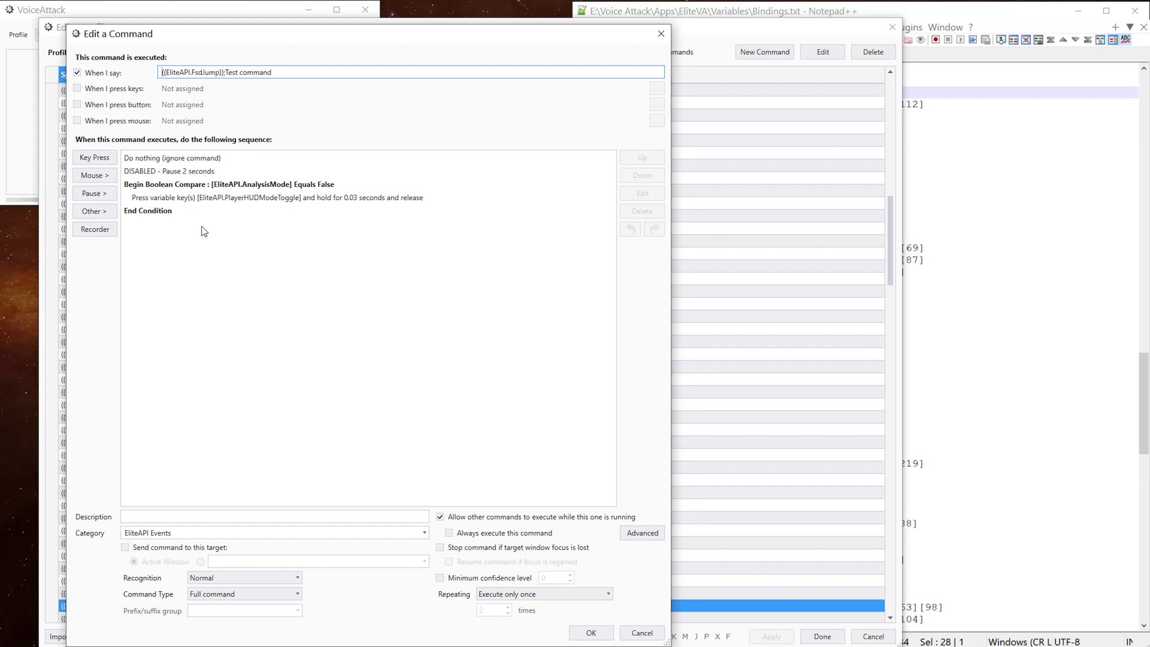
click(154, 211)
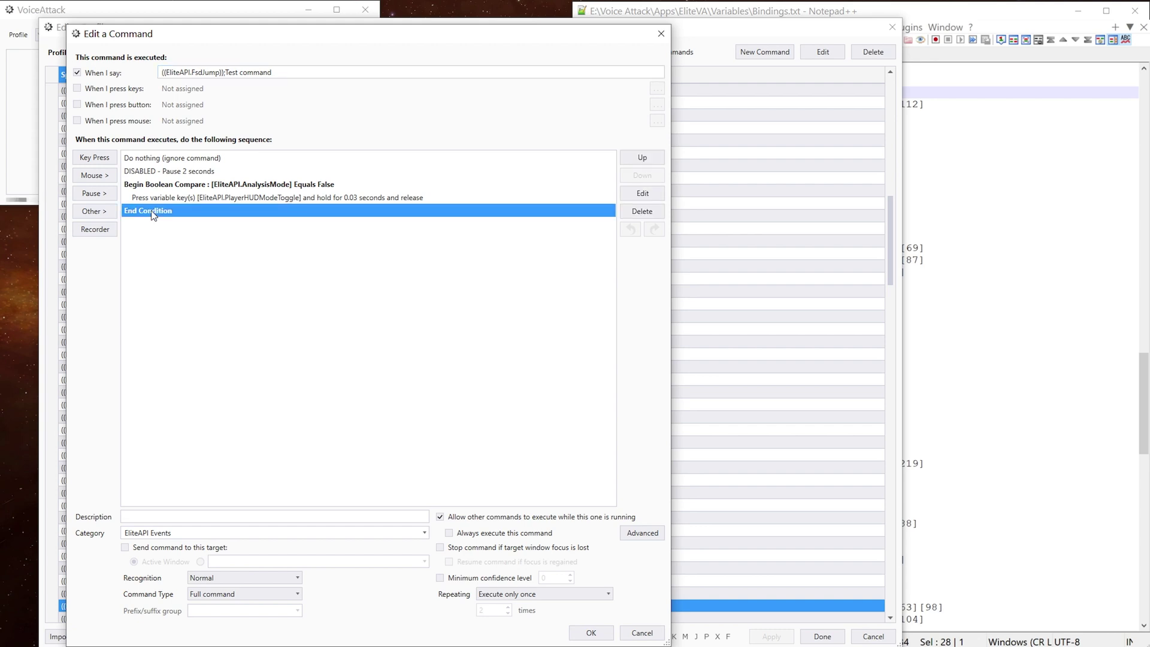
click(996, 408)
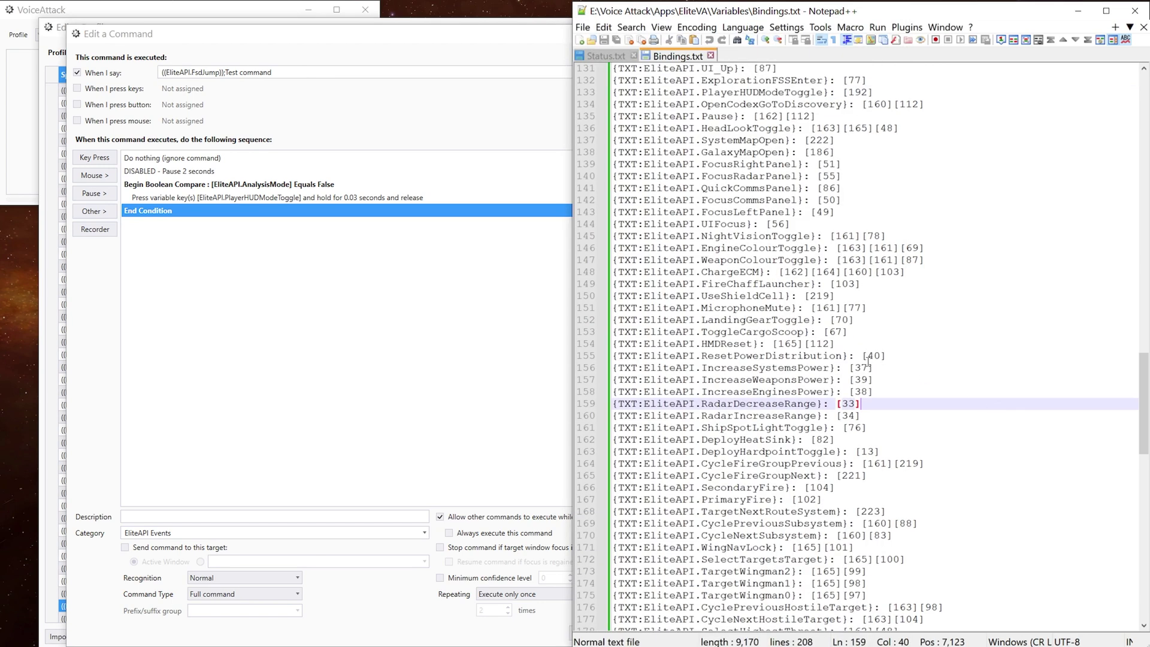
click(605, 55)
click(733, 262)
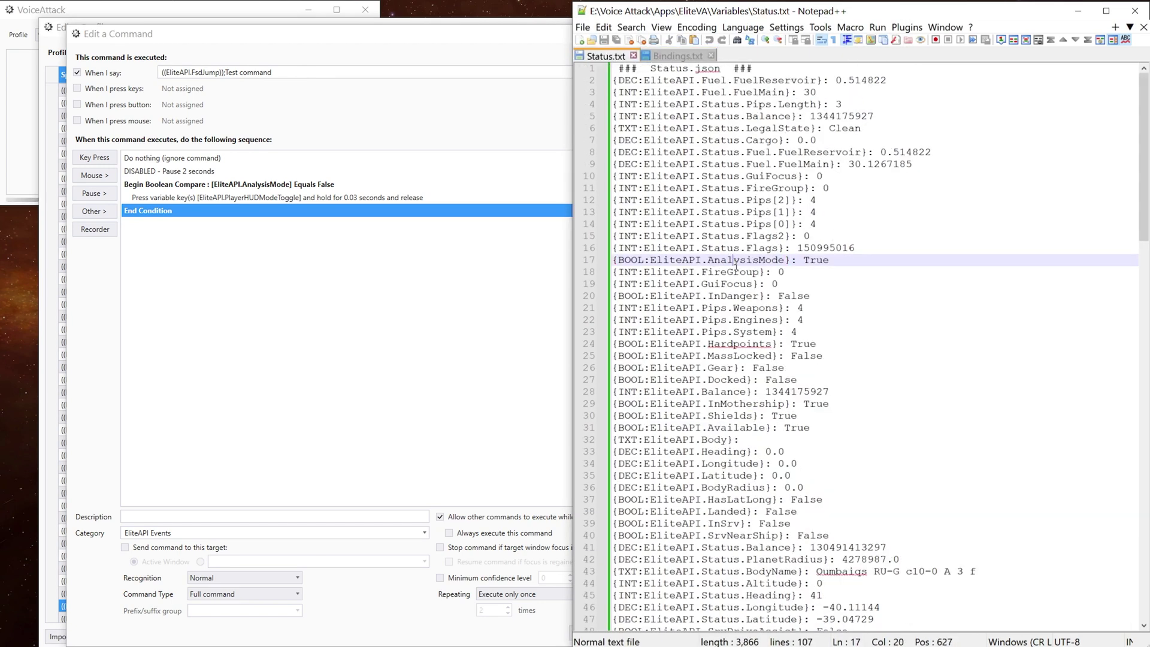
key(Down)
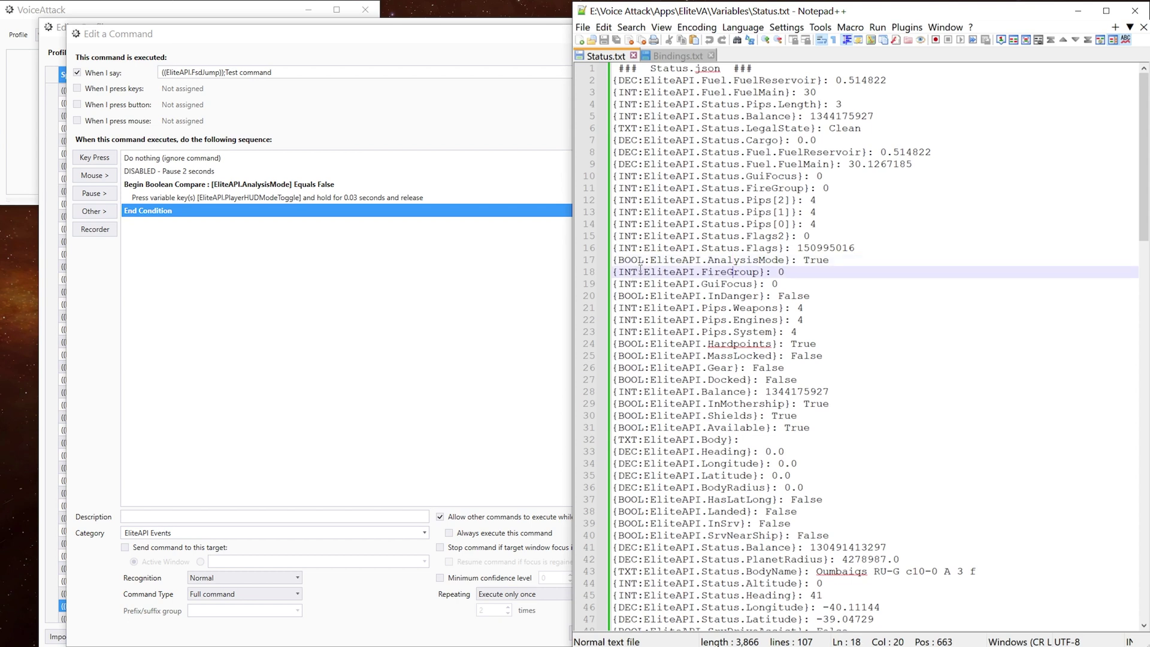
drag(643, 271, 761, 271)
key(ctrl+c)
After the condition in the VoiceAttack command, add a While loop that runs while the integer EliteAPI.FireGroup Does Not Equal 0.
click(172, 244)
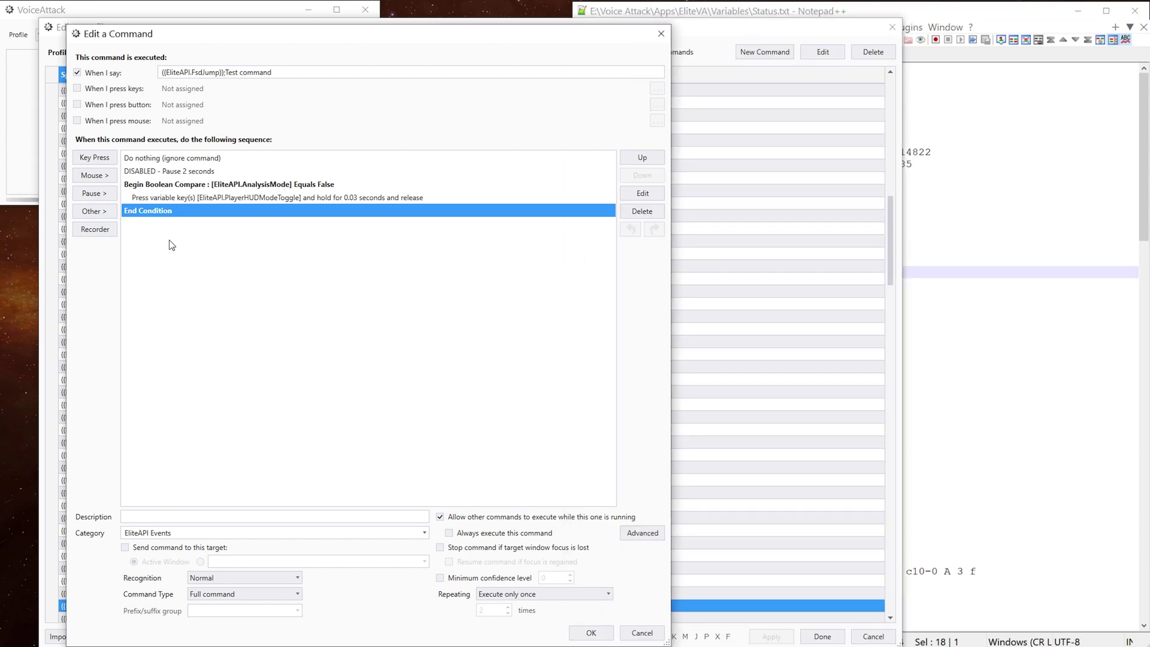
click(98, 217)
mouse_move(136, 280)
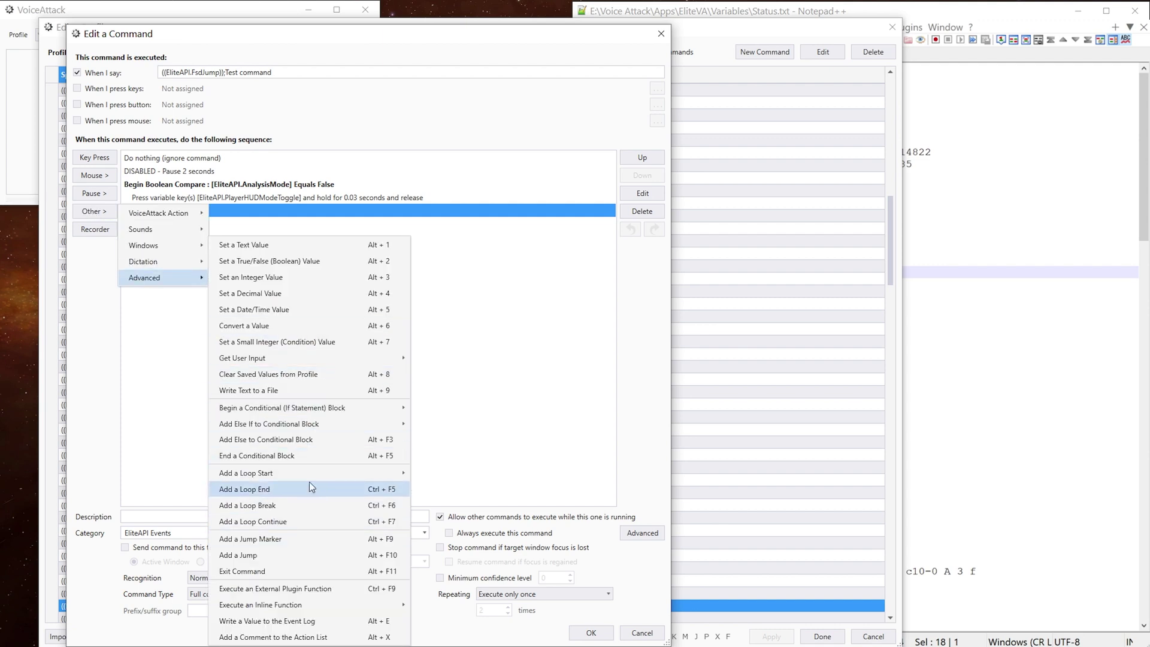
mouse_move(321, 473)
click(431, 473)
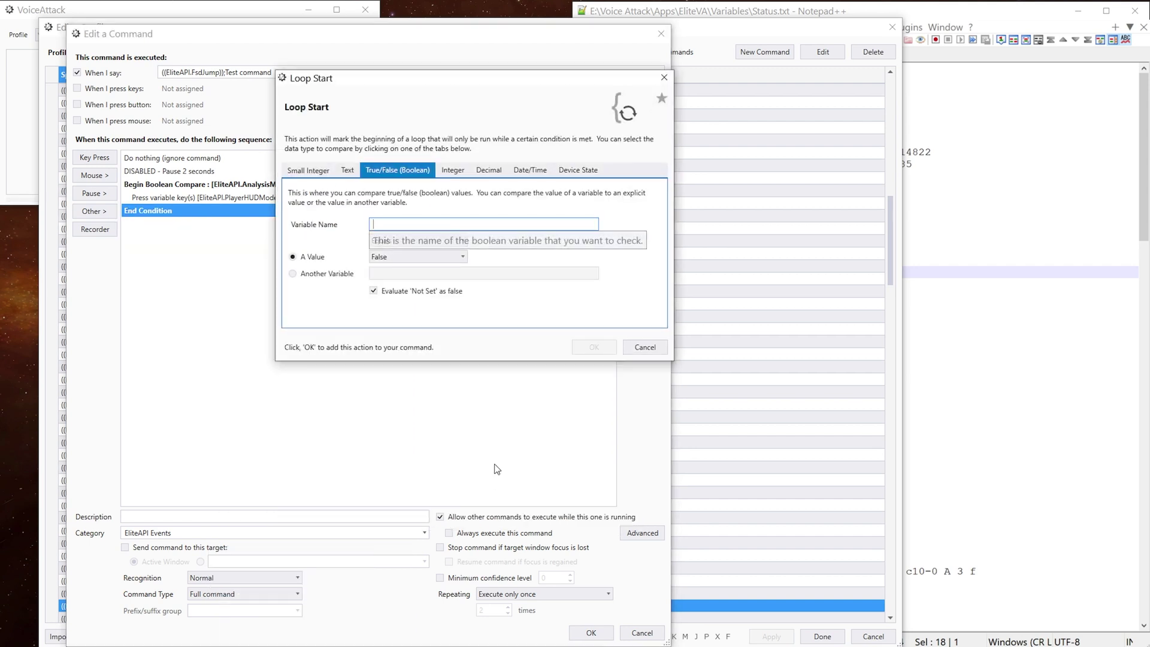
click(451, 172)
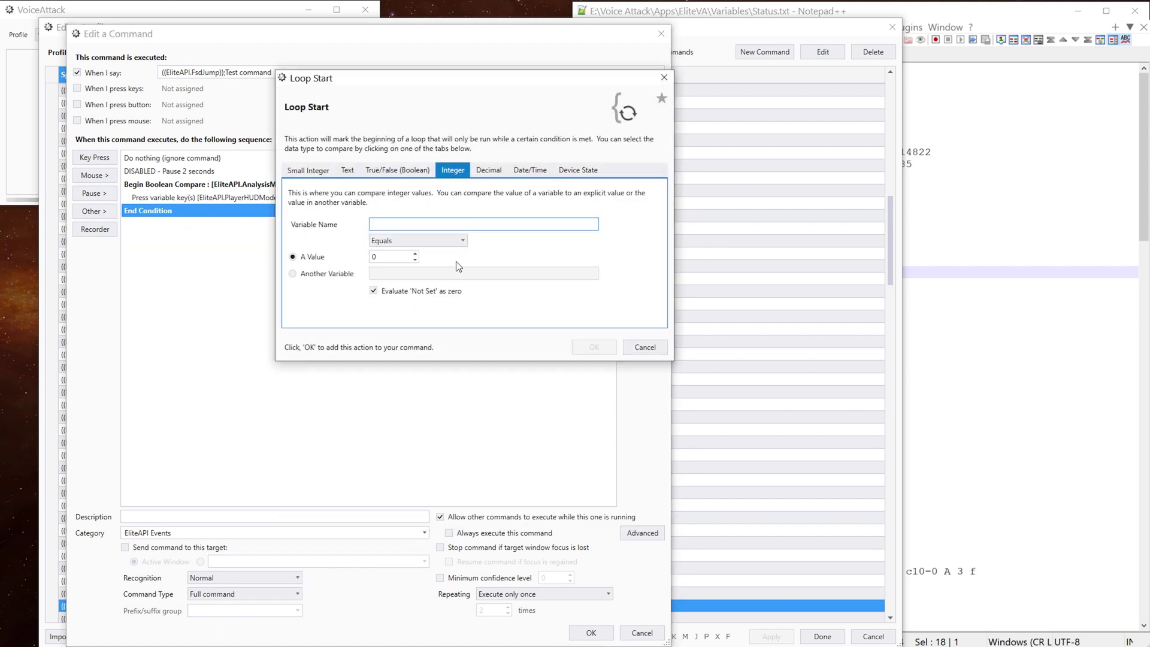
key(ctrl+v)
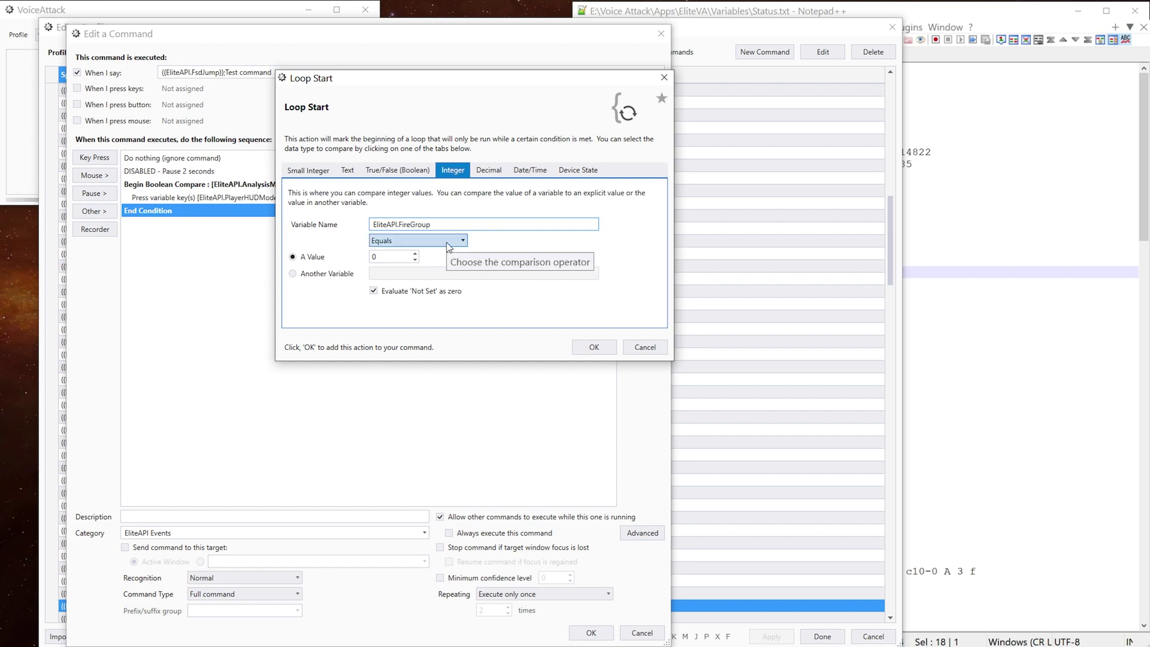
click(447, 242)
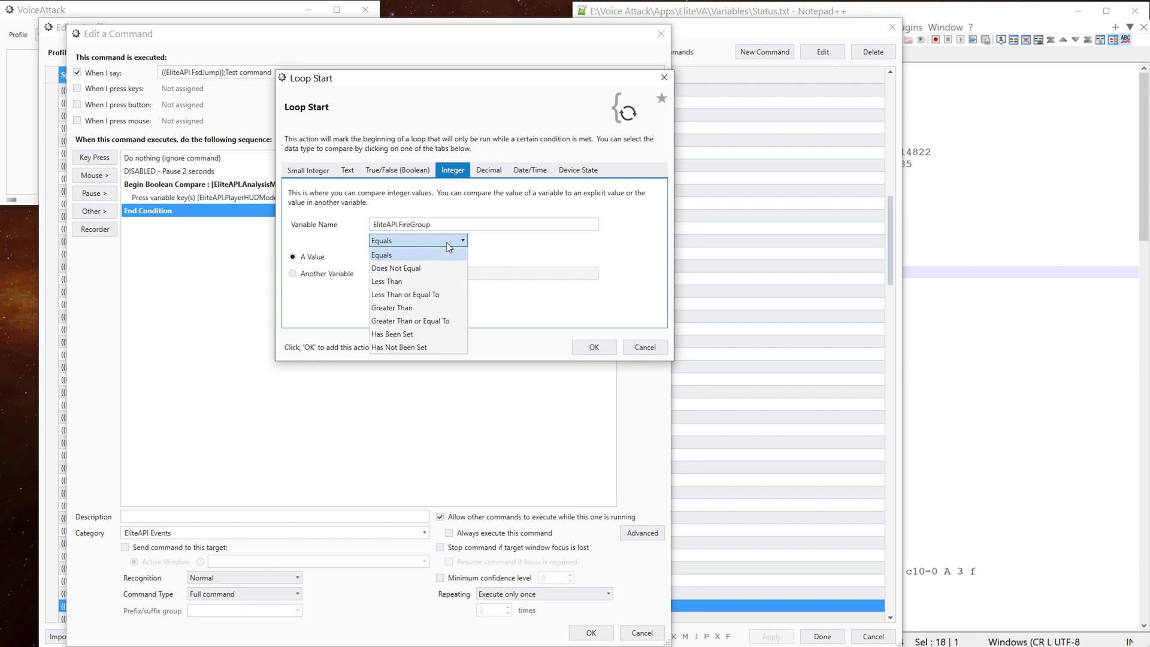
click(440, 267)
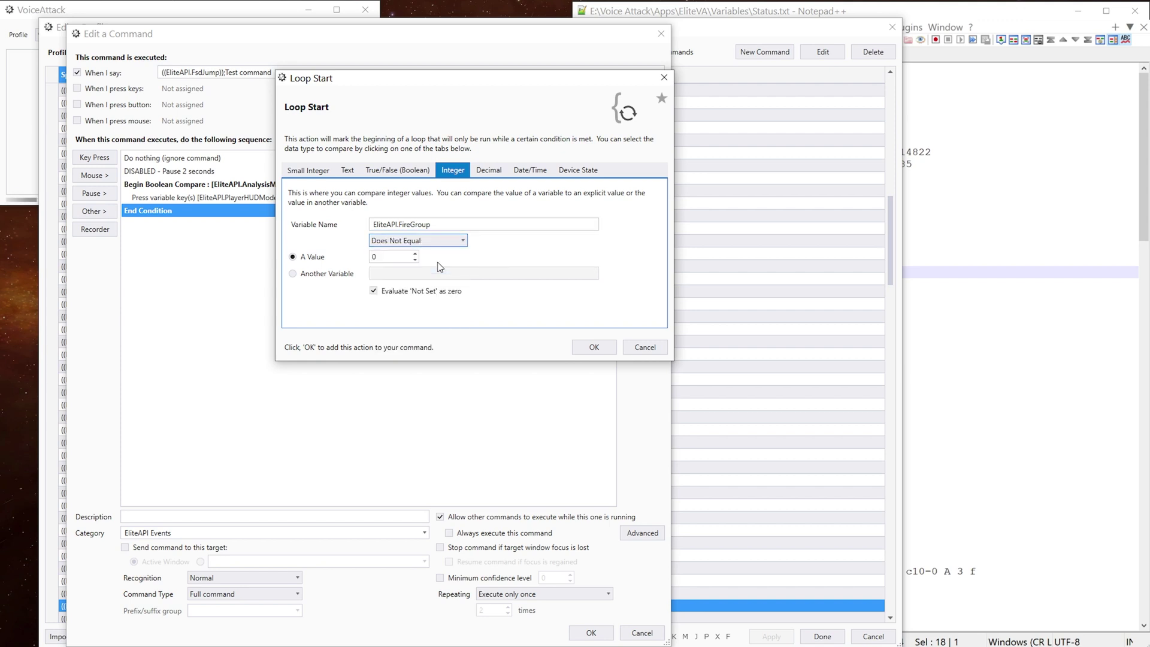
click(608, 347)
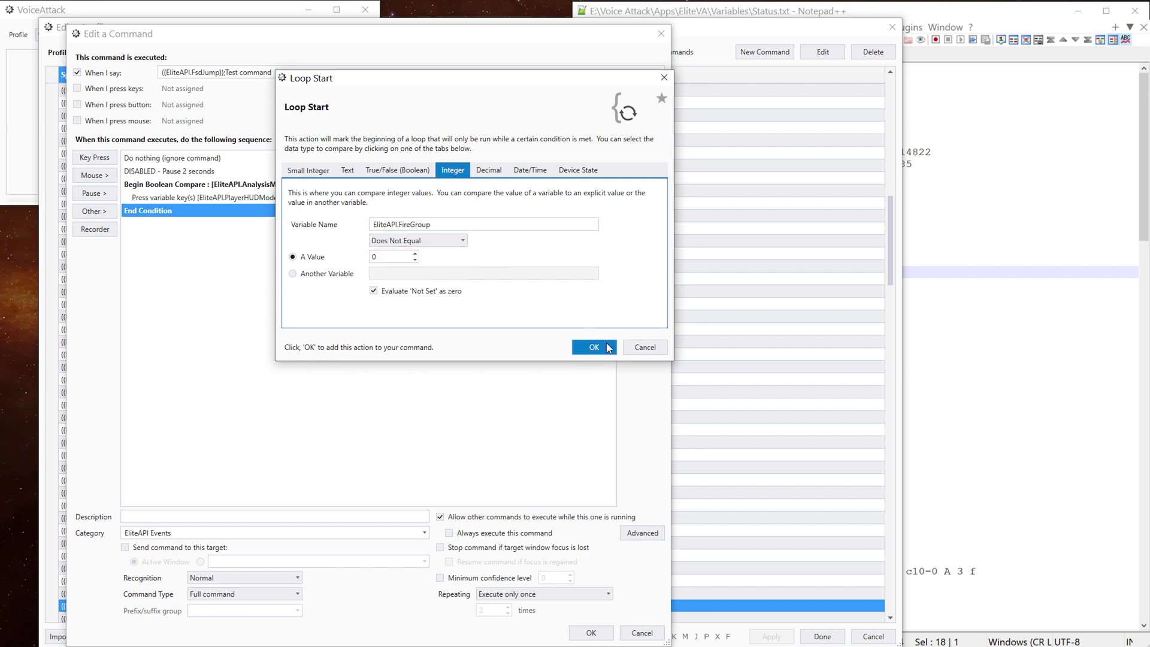
click(608, 348)
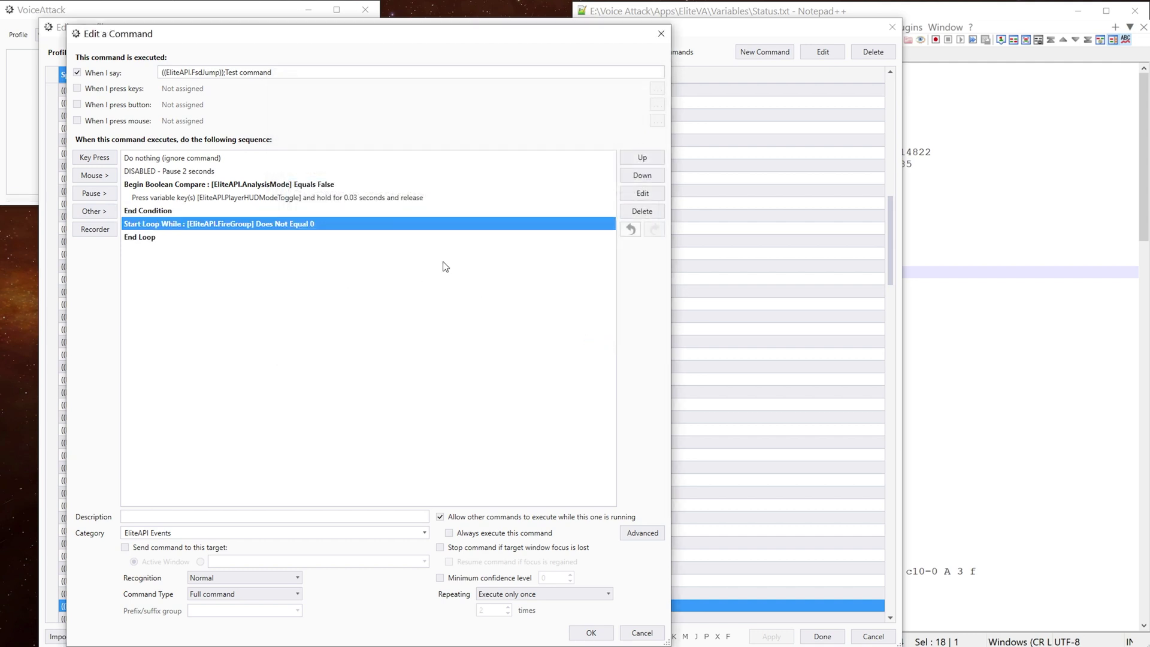
Inside the loop, add a variable keypress for EliteAPI.CycleFireGroupNext, copied from Bindings.txt, held for 0.030 seconds.
click(946, 27)
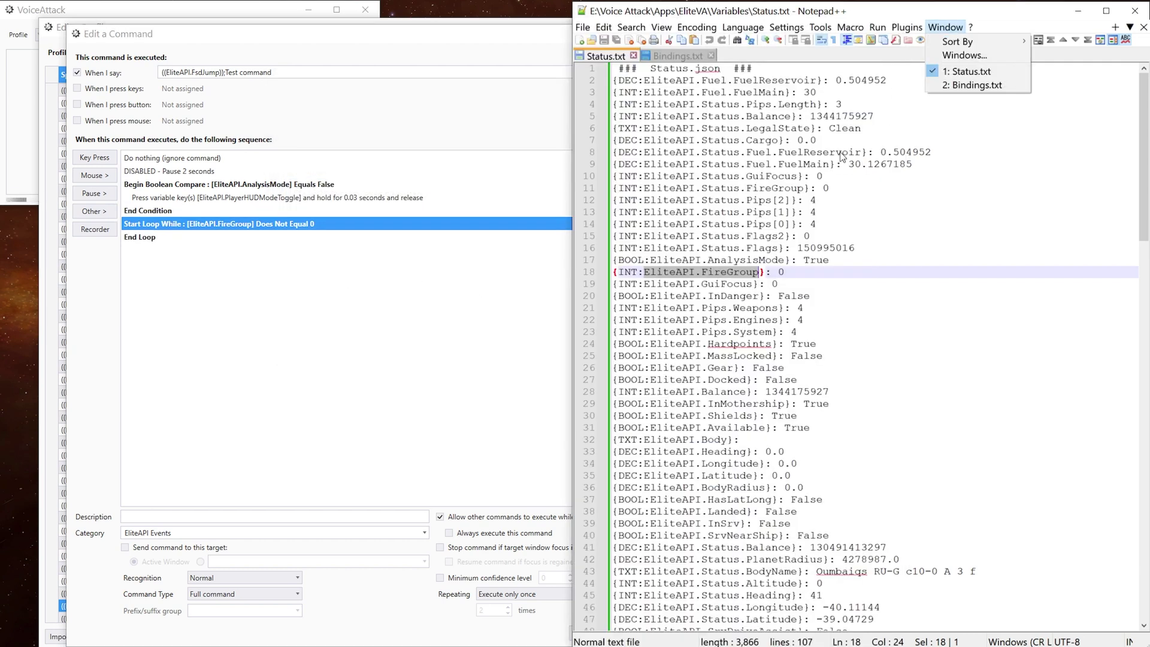
click(662, 54)
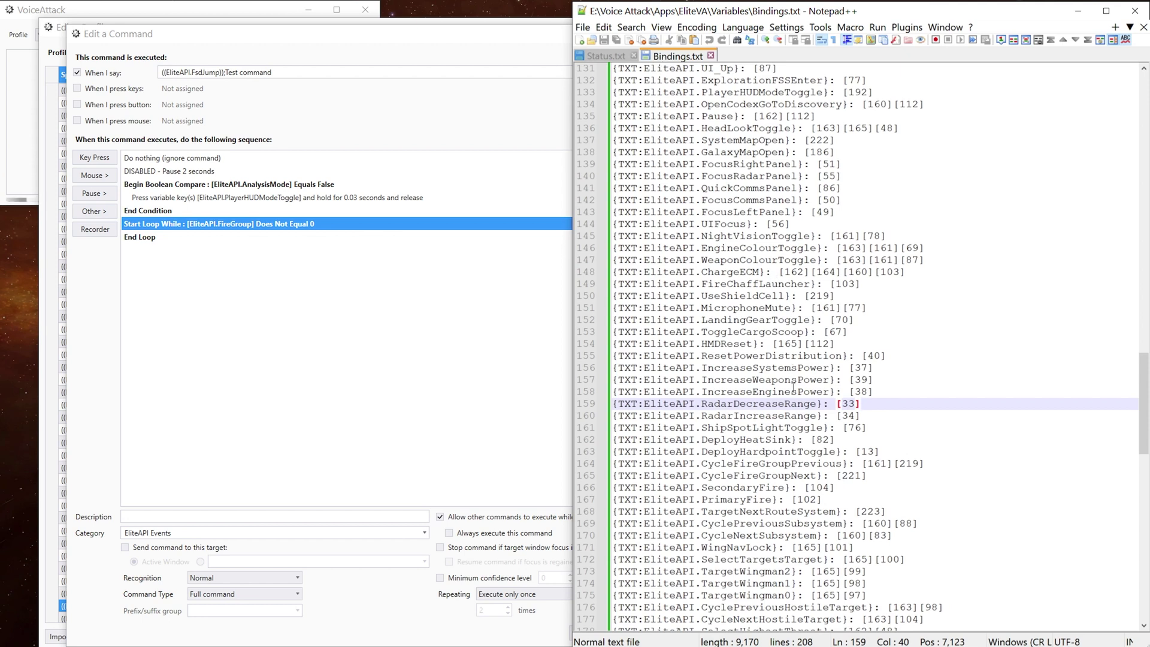
click(781, 465)
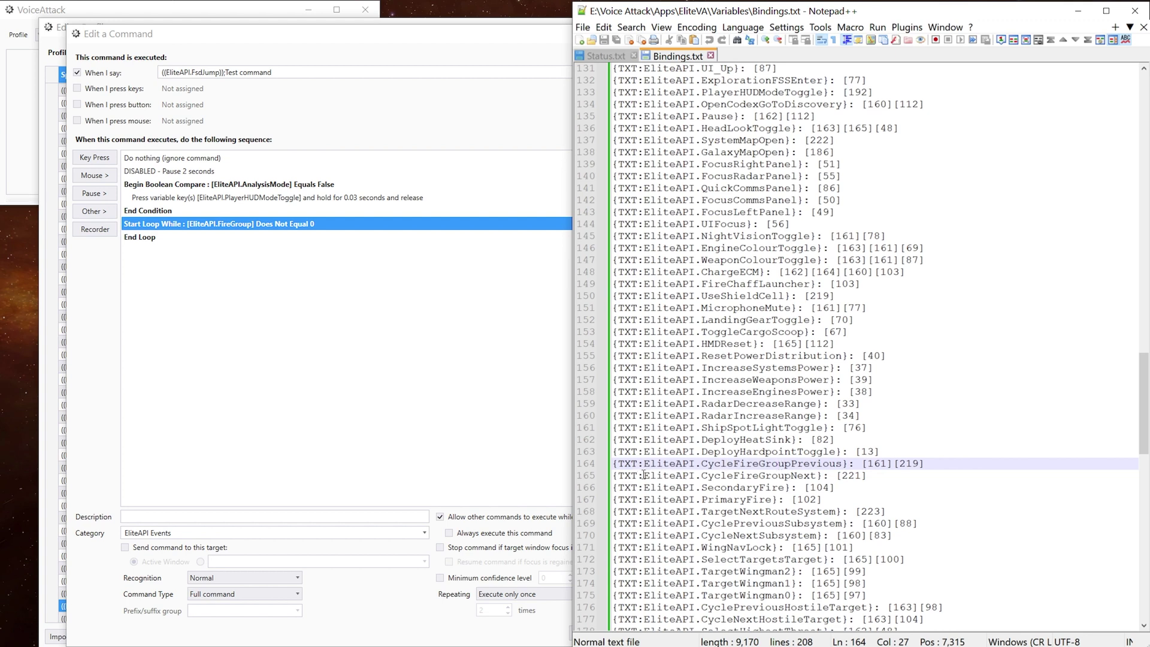
drag(645, 475, 804, 479)
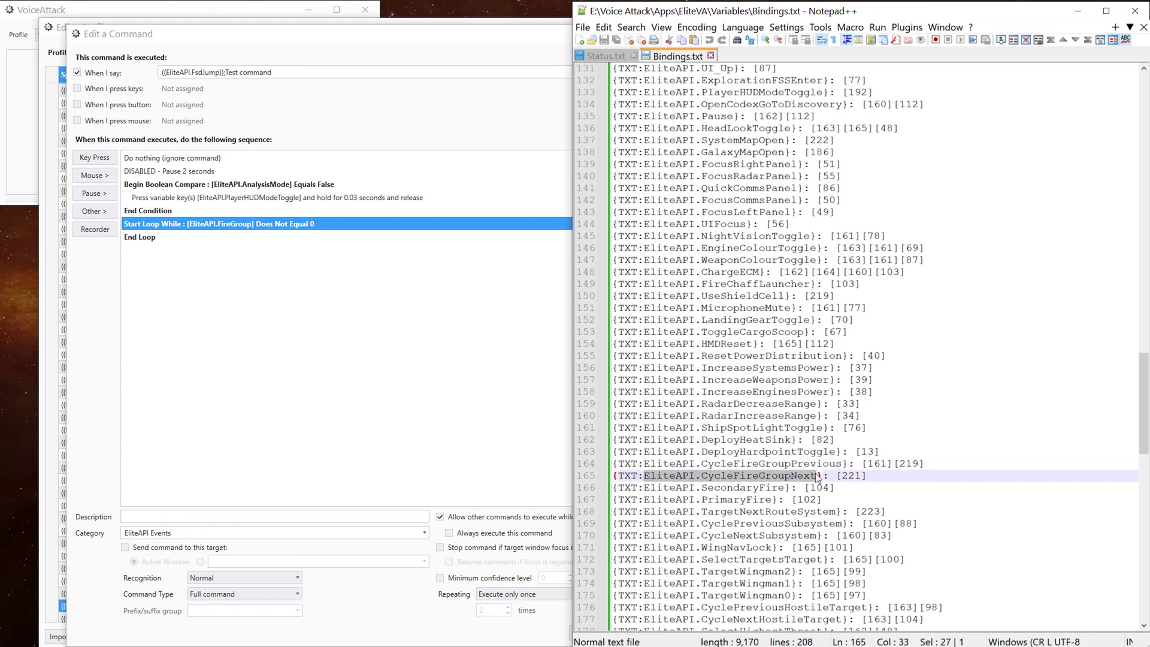
click(306, 345)
click(104, 210)
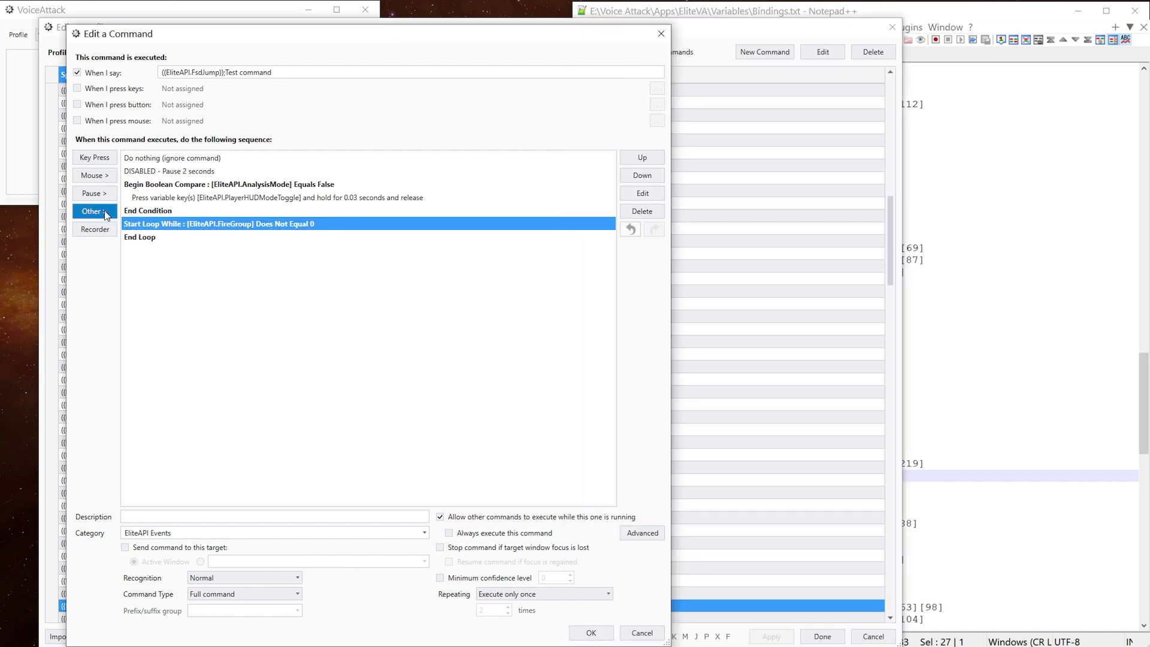
mouse_move(158, 212)
click(169, 368)
click(94, 157)
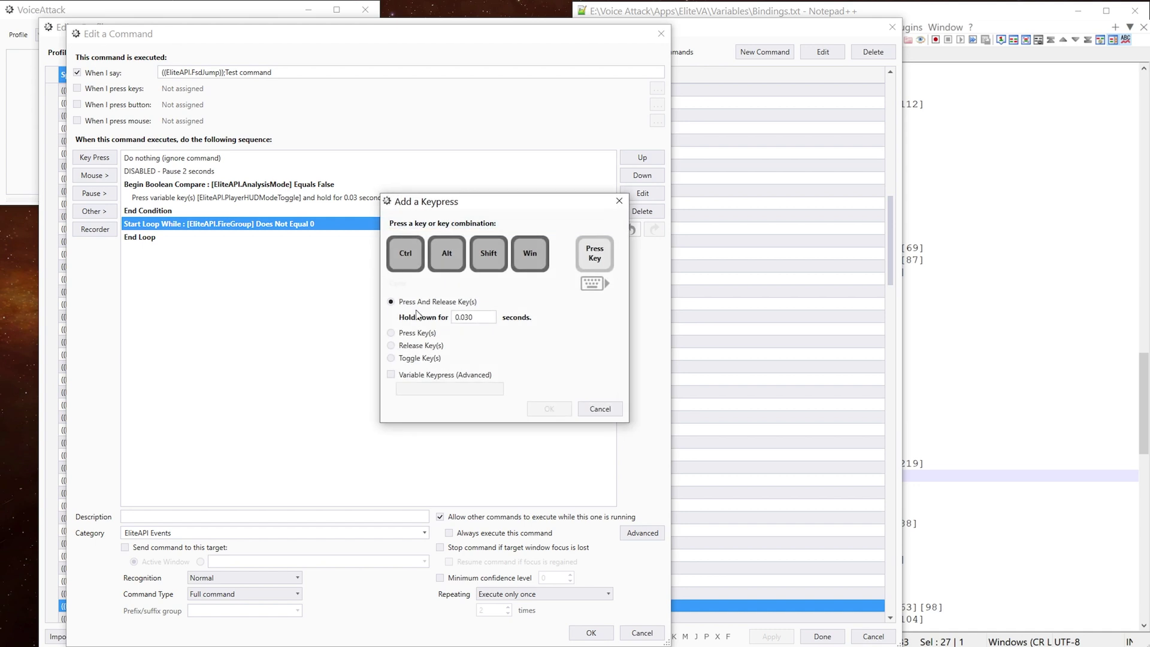
click(411, 381)
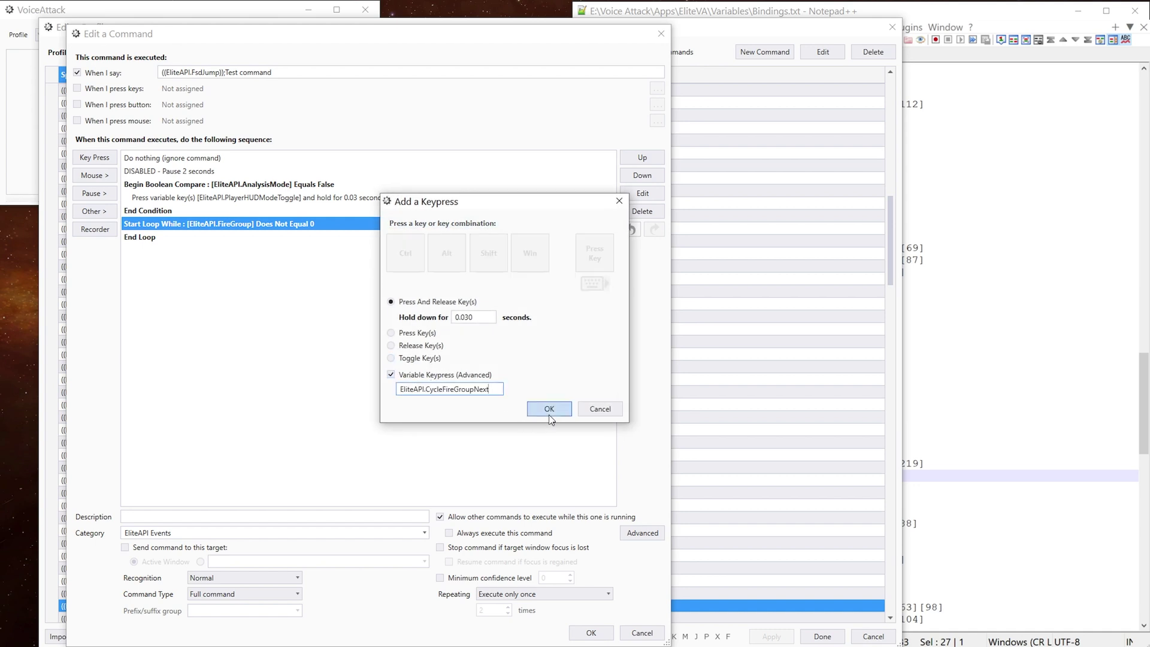
click(549, 411)
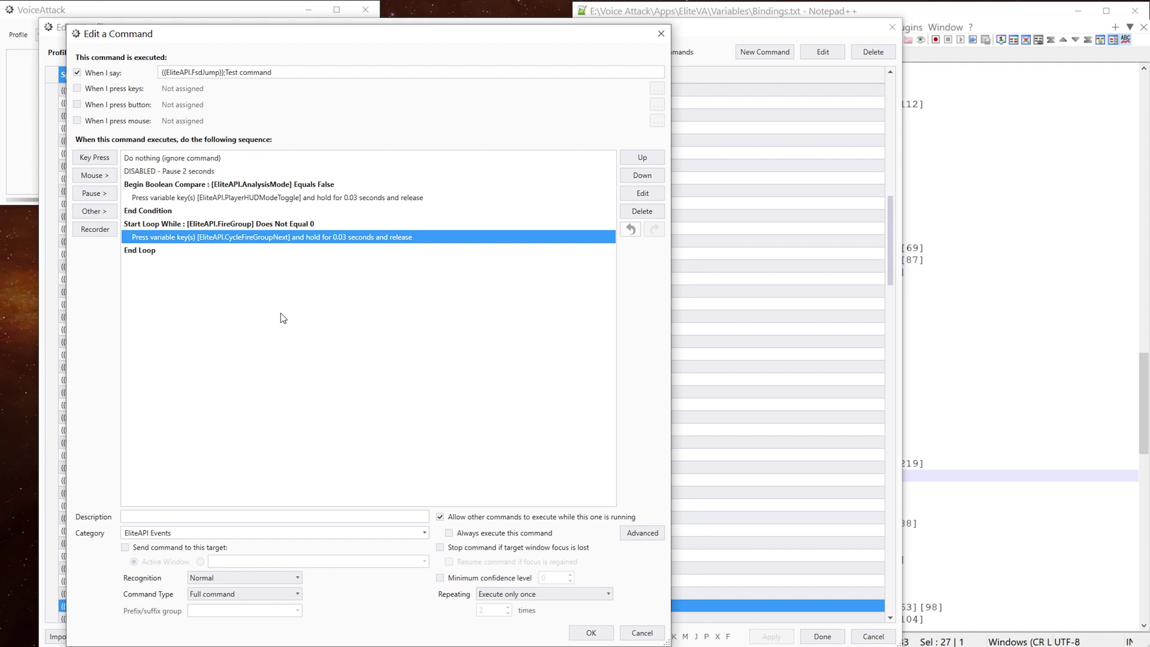
Add a 0.5-second pause after the keypress inside the loop, and save the command and profile.
click(102, 194)
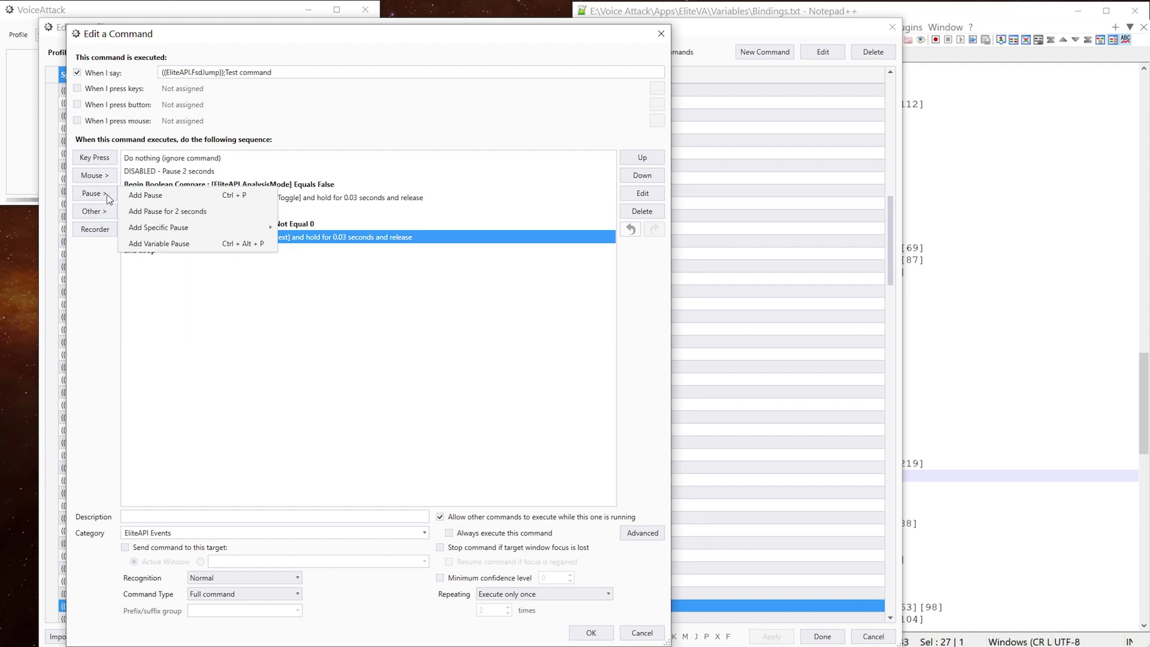
mouse_move(169, 227)
click(351, 261)
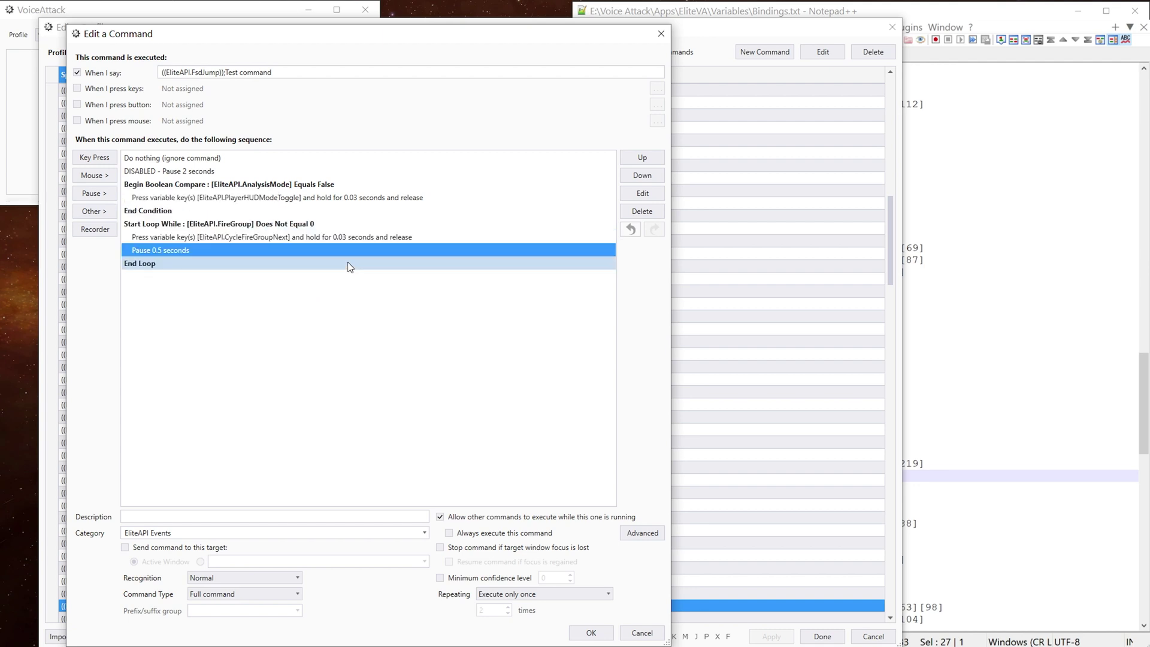
click(591, 634)
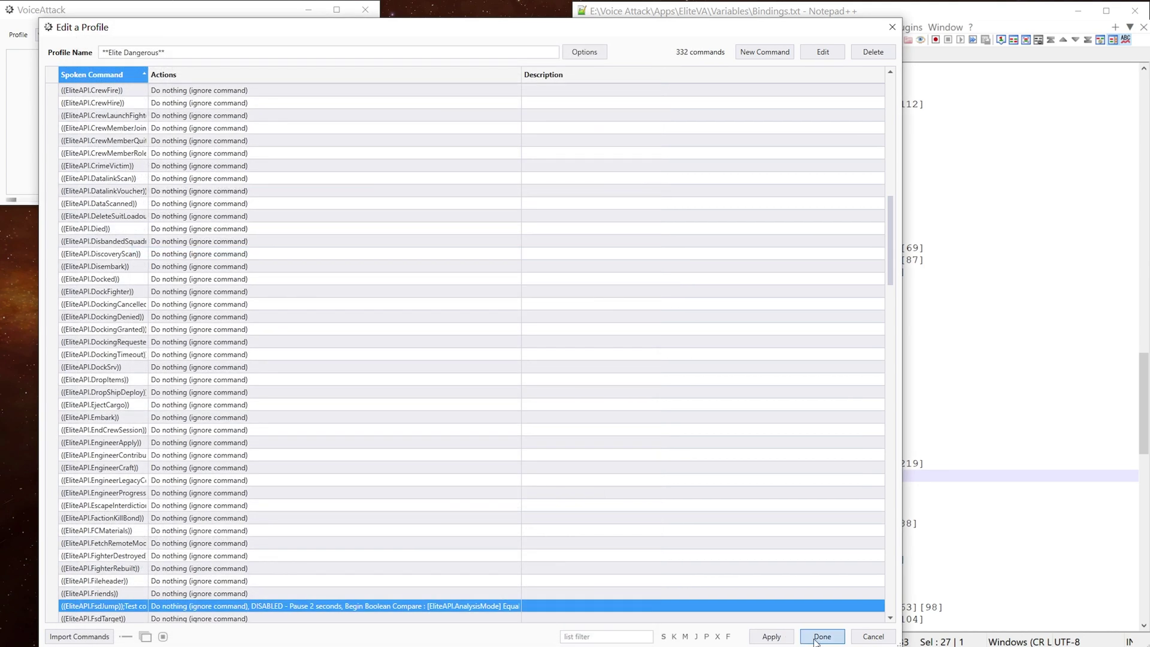
click(822, 637)
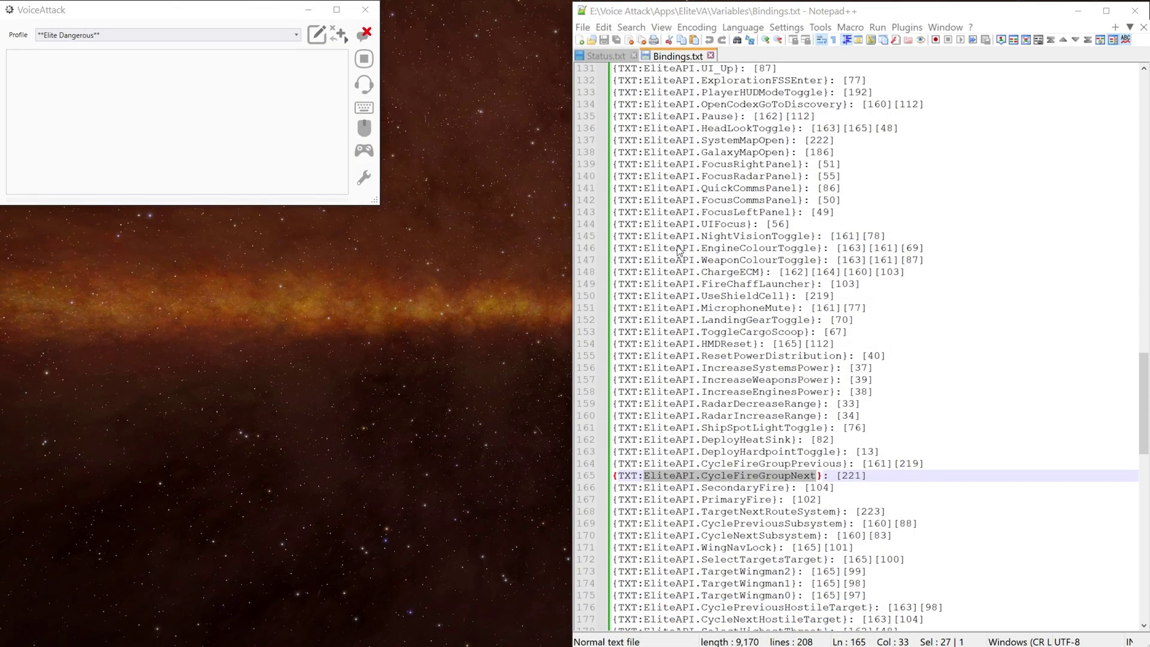
Switch to Elite Dangerous and change to fire group B to test the command's fire group loop.
key(alt+Tab)
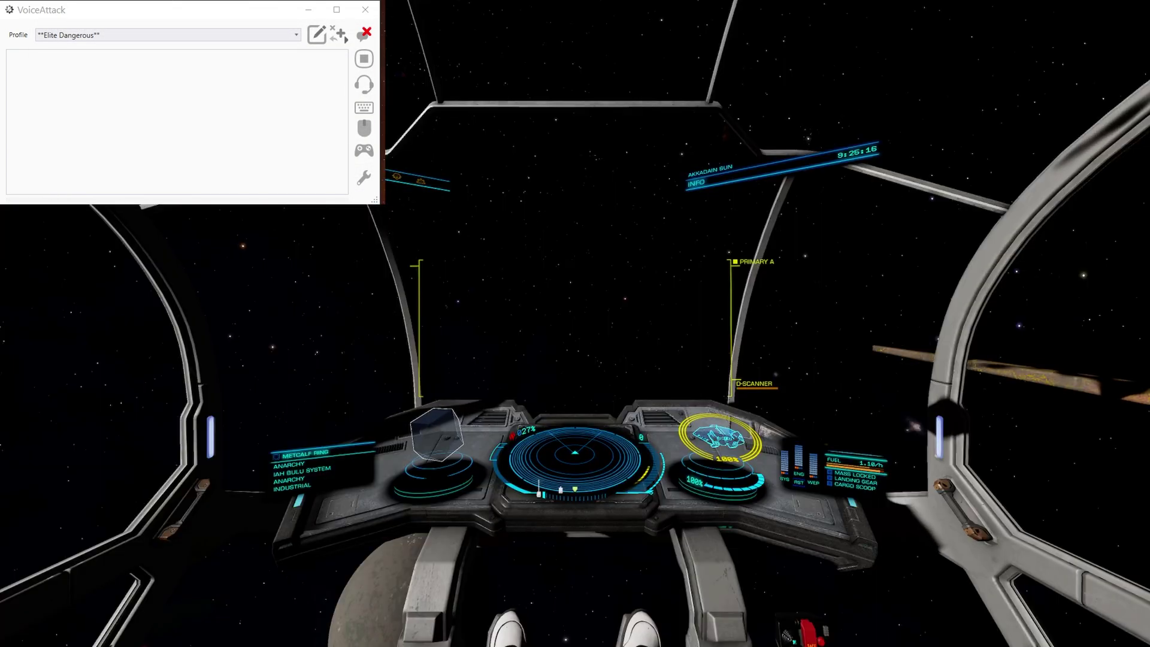
key(n)
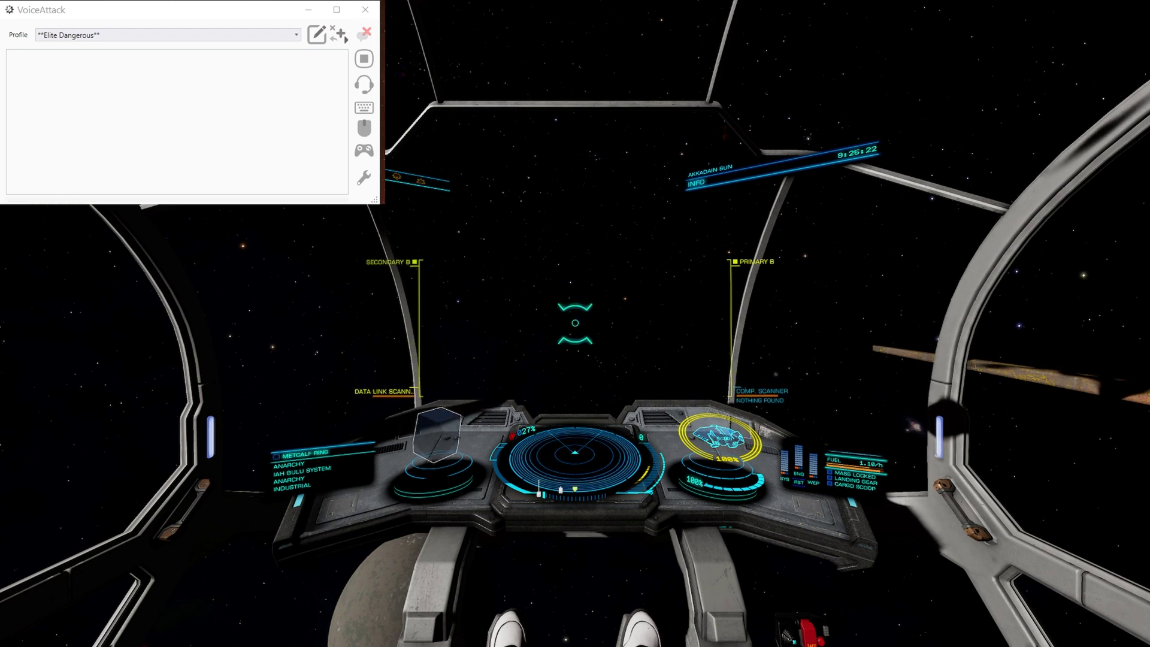
key(n)
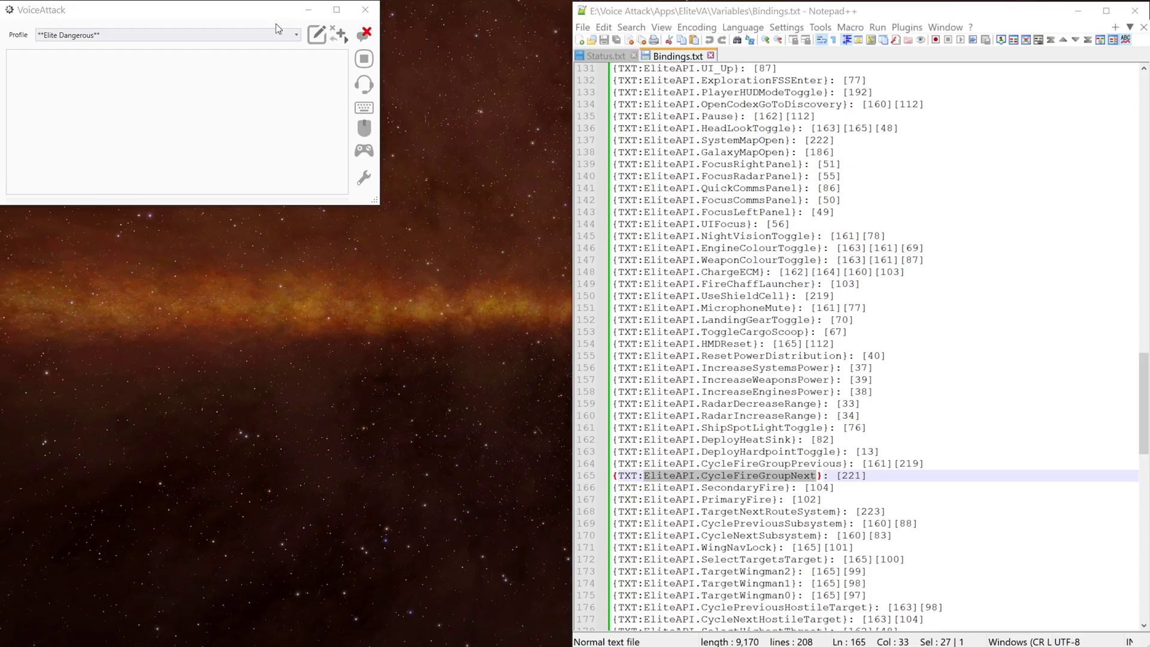
Reopen the command in VoiceAttack, set the pause inside the loop to 1 second, and save the command and profile.
click(317, 34)
click(208, 265)
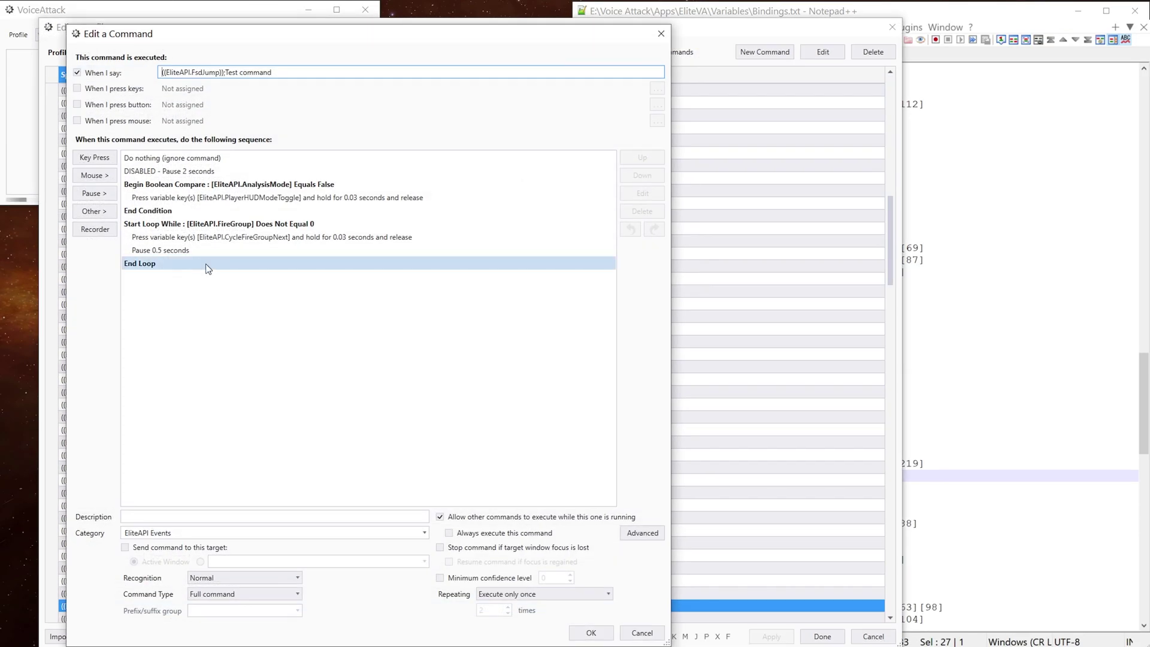
click(173, 251)
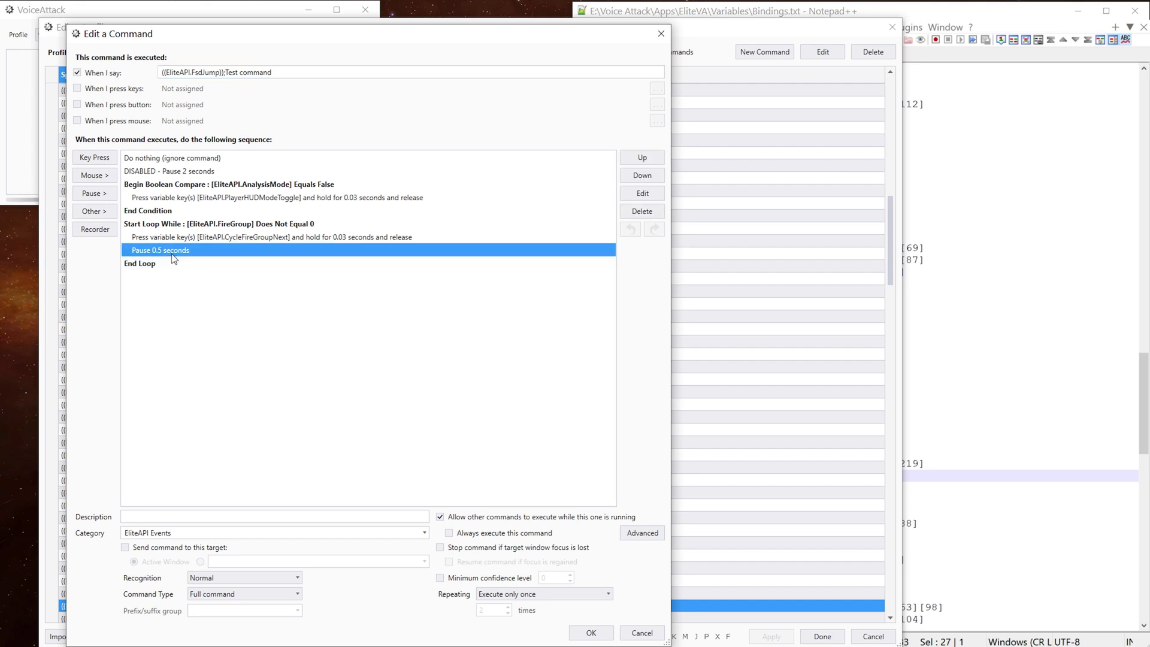
double_click(174, 251)
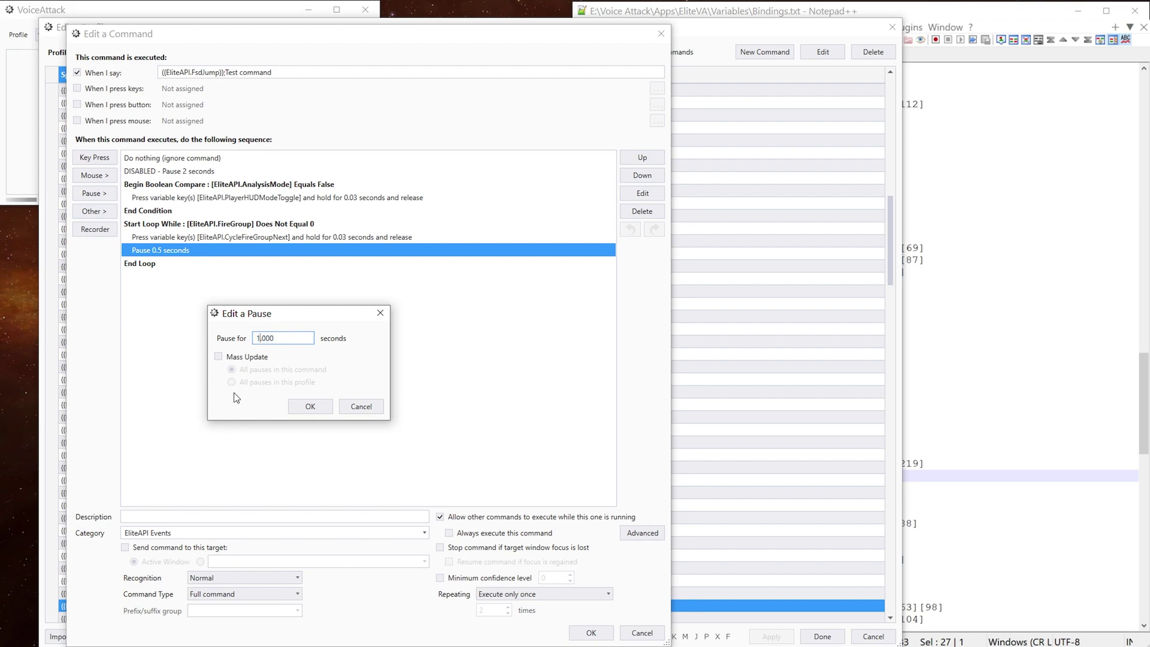
click(310, 407)
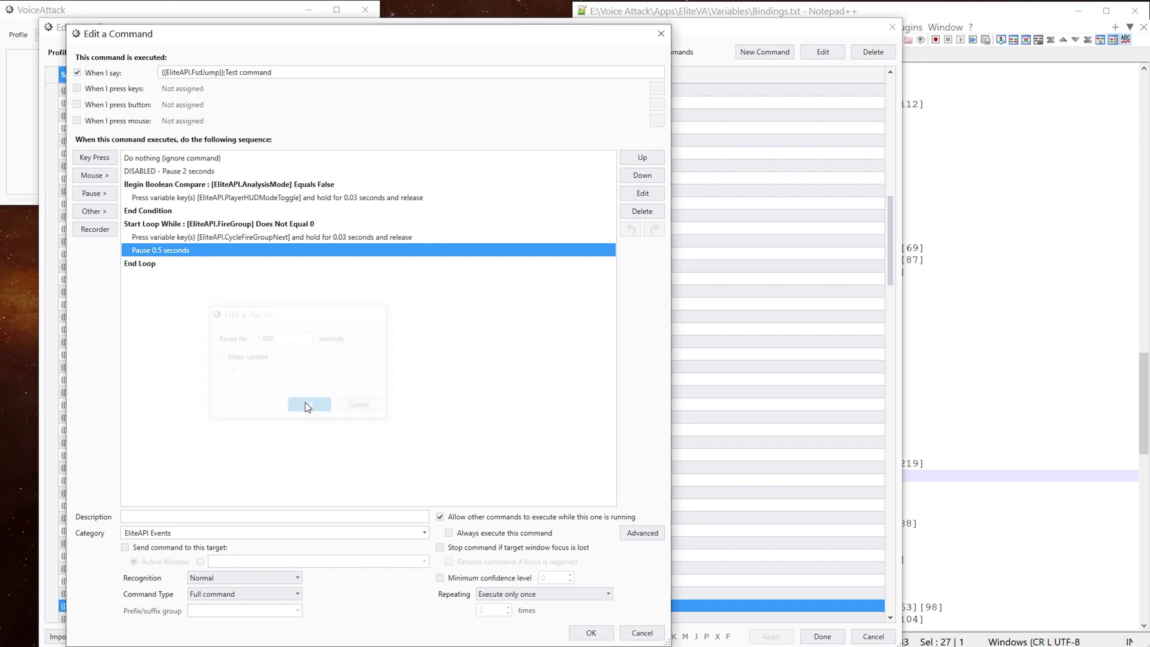
click(572, 637)
click(823, 636)
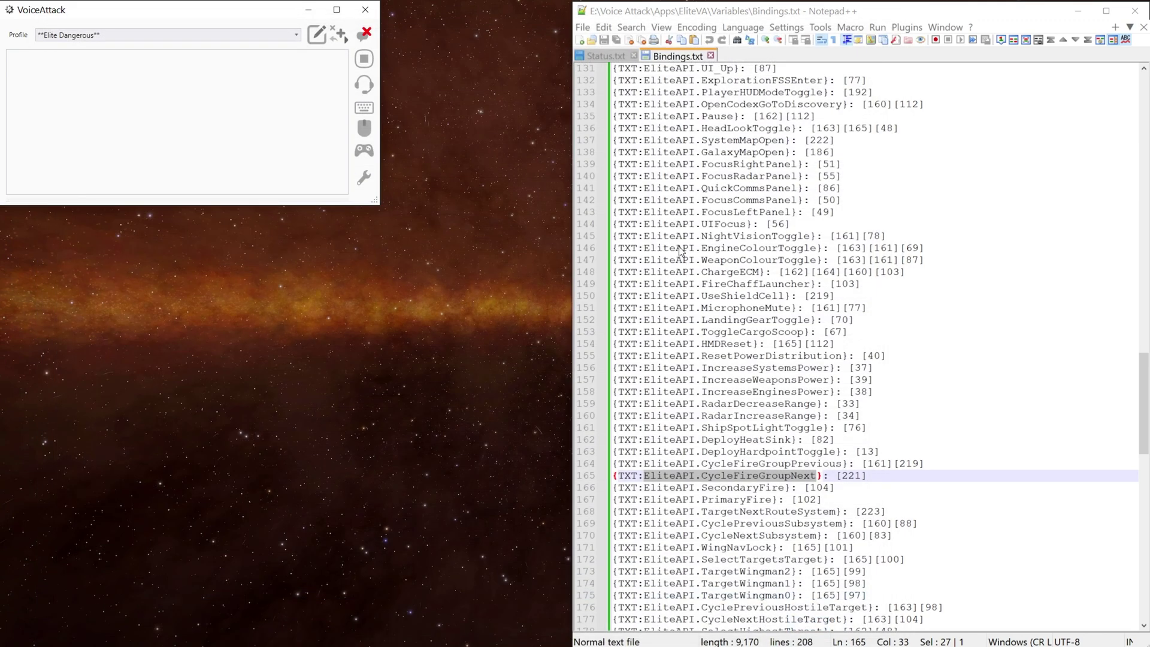
Switch to Elite Dangerous and cycle forward through fire groups B, C and A twice to test the command's fire group loop.
key(alt+Tab)
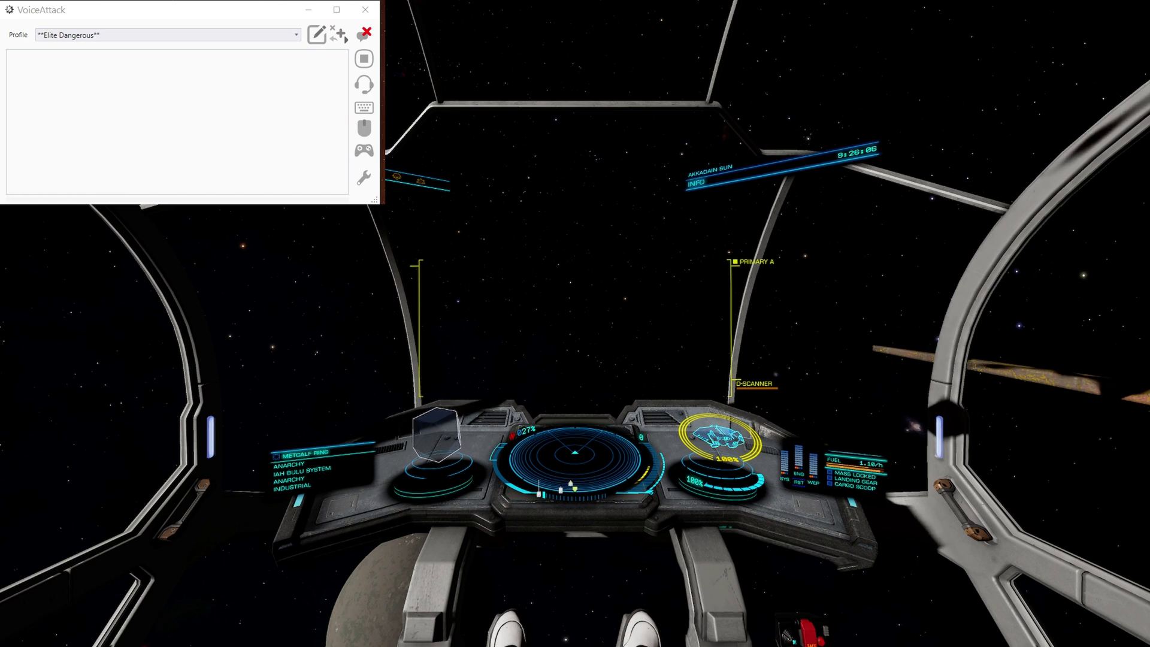
key(n)
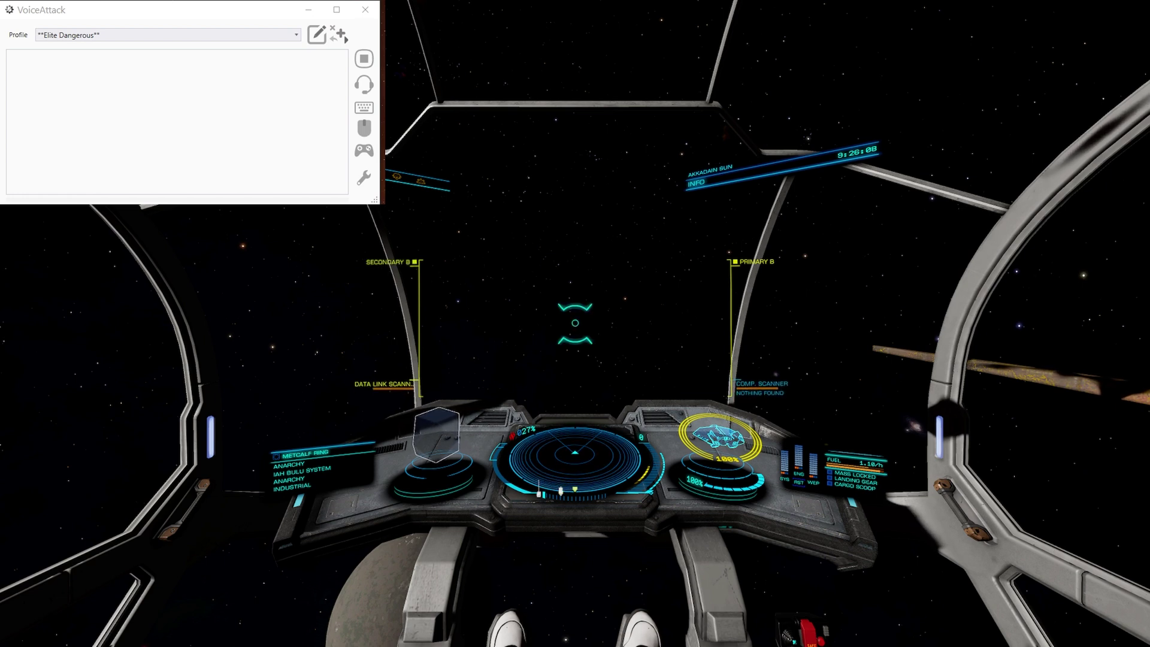
key(n)
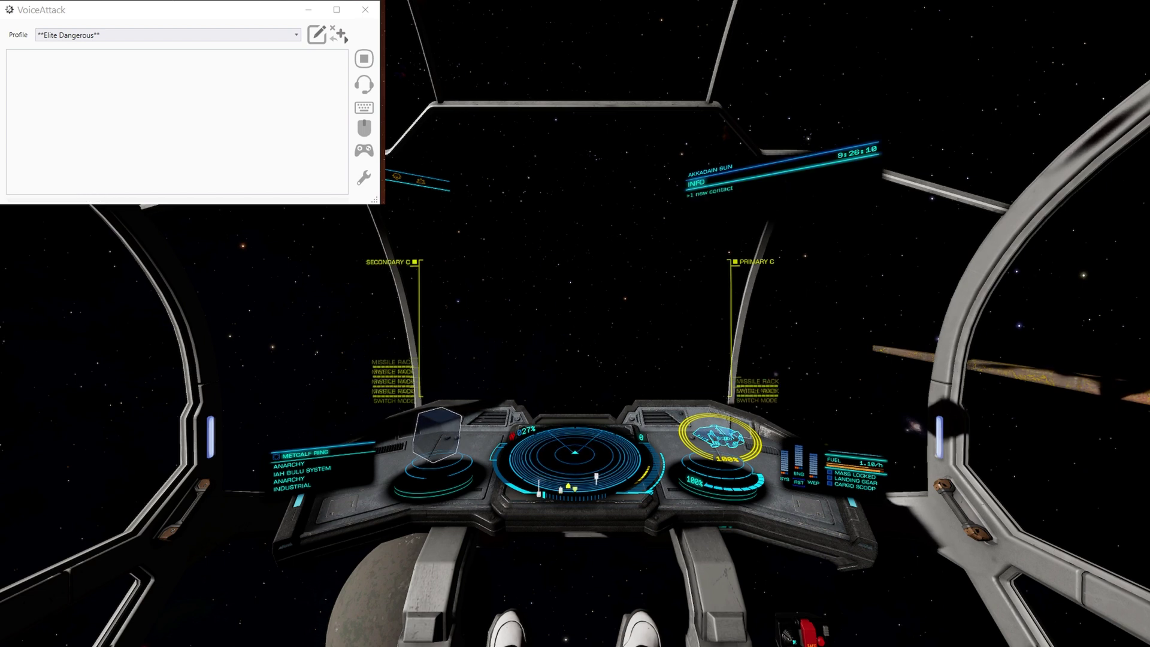
key(n)
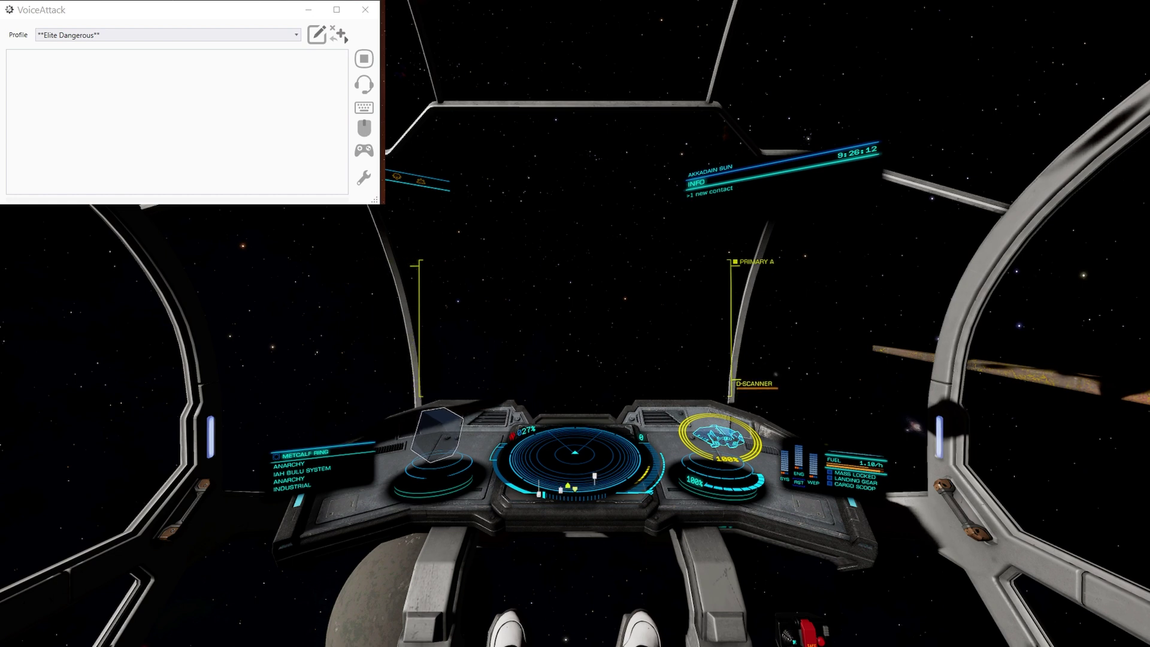
key(n)
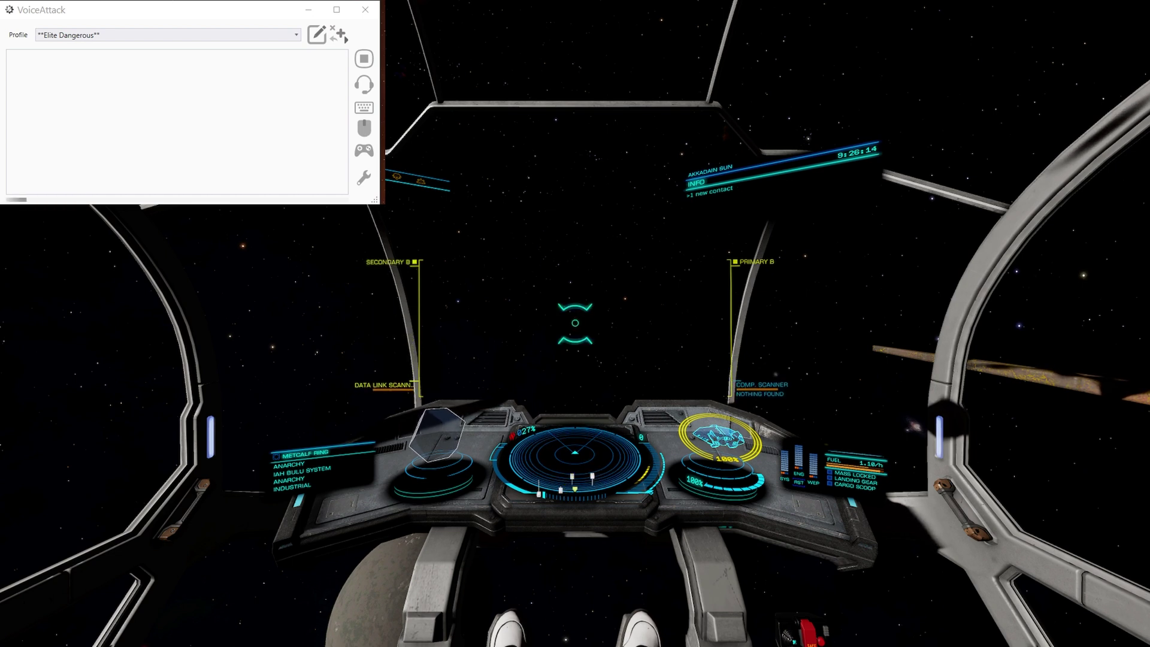
key(n)
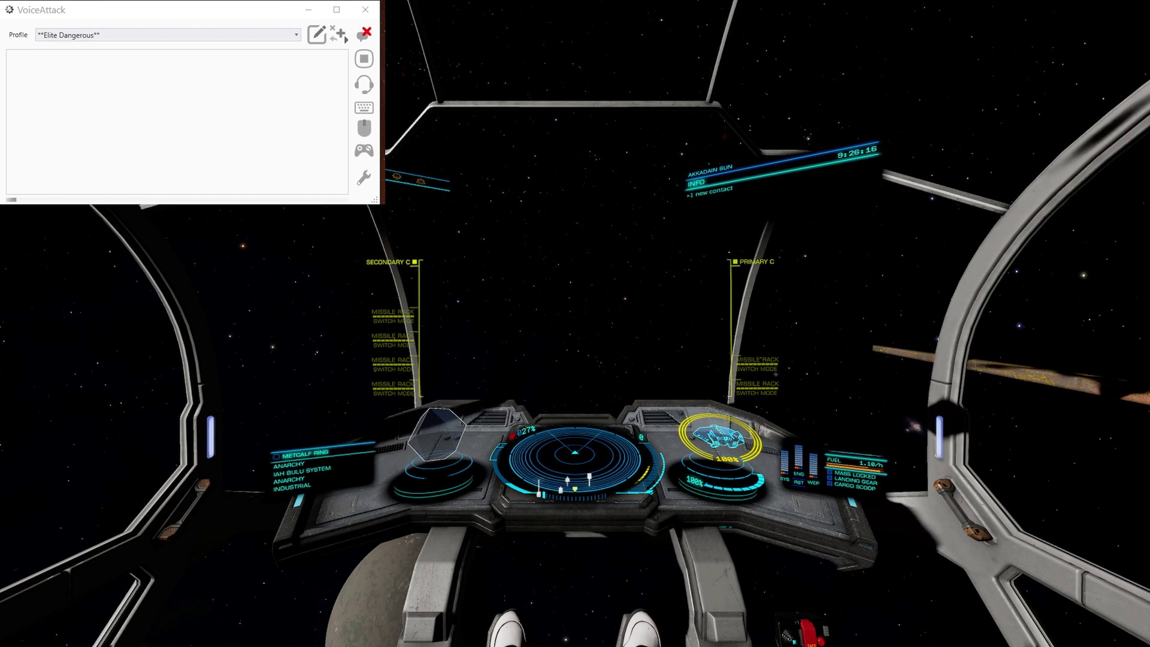
key(n)
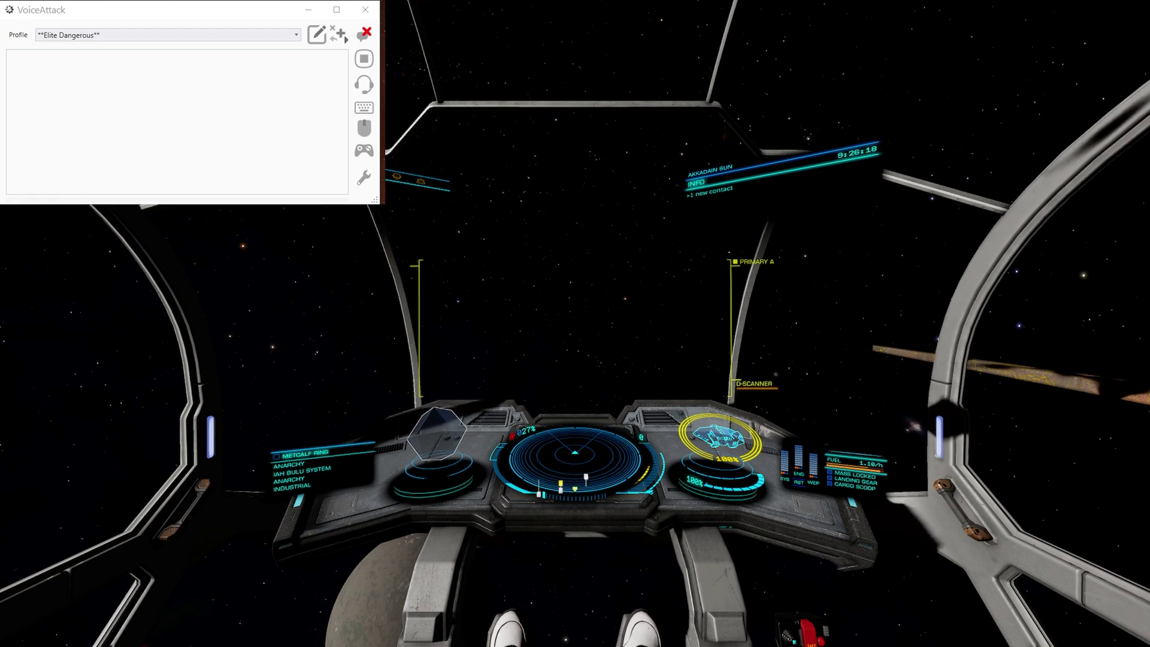